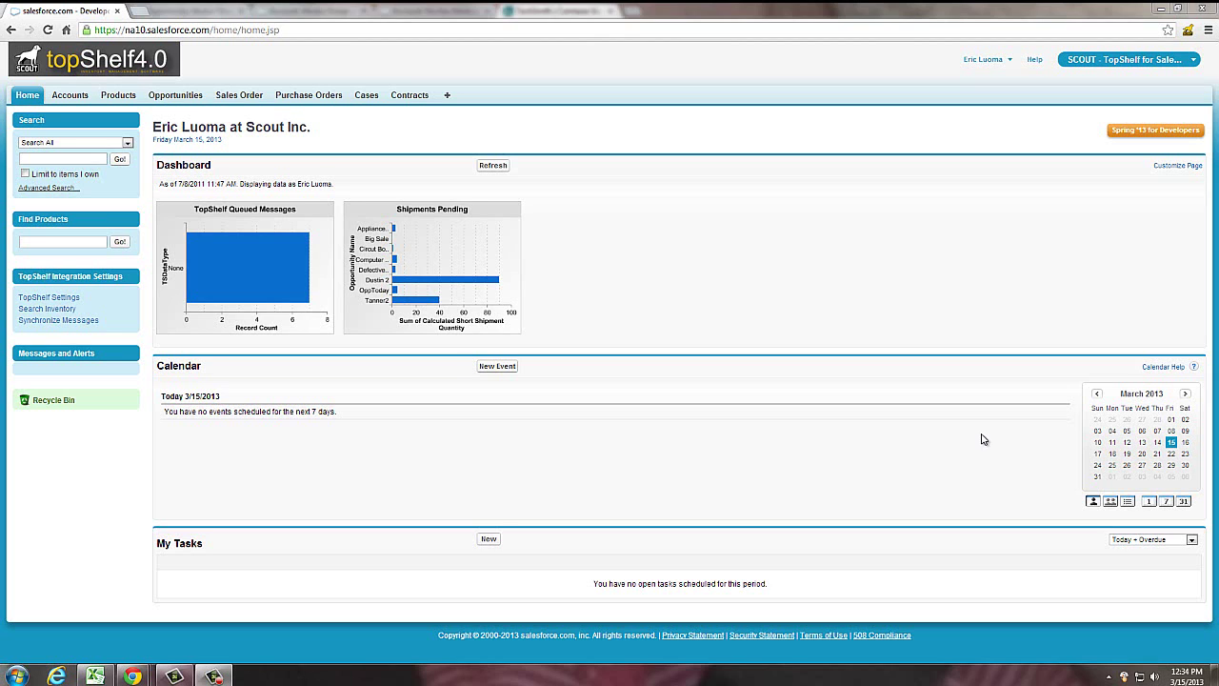
# Search the AppExchange apps for "tulabel" and open the TuLabel by Scout listing.
pyautogui.click(1128, 59)
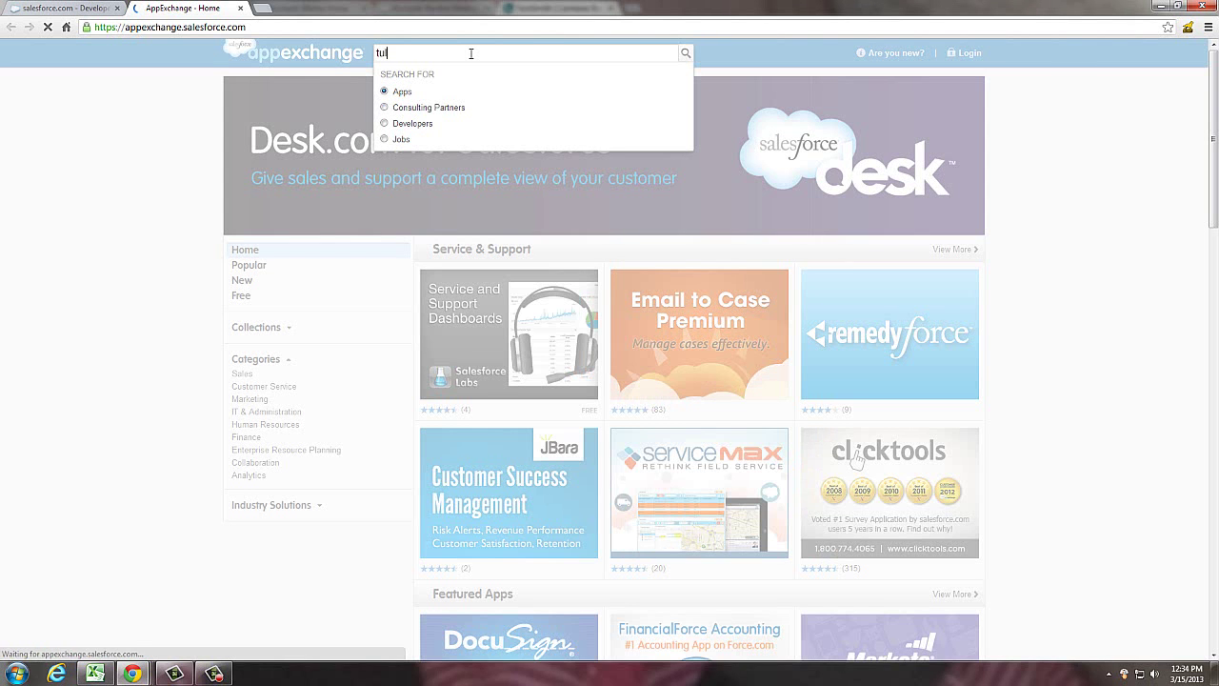
pyautogui.write('label')
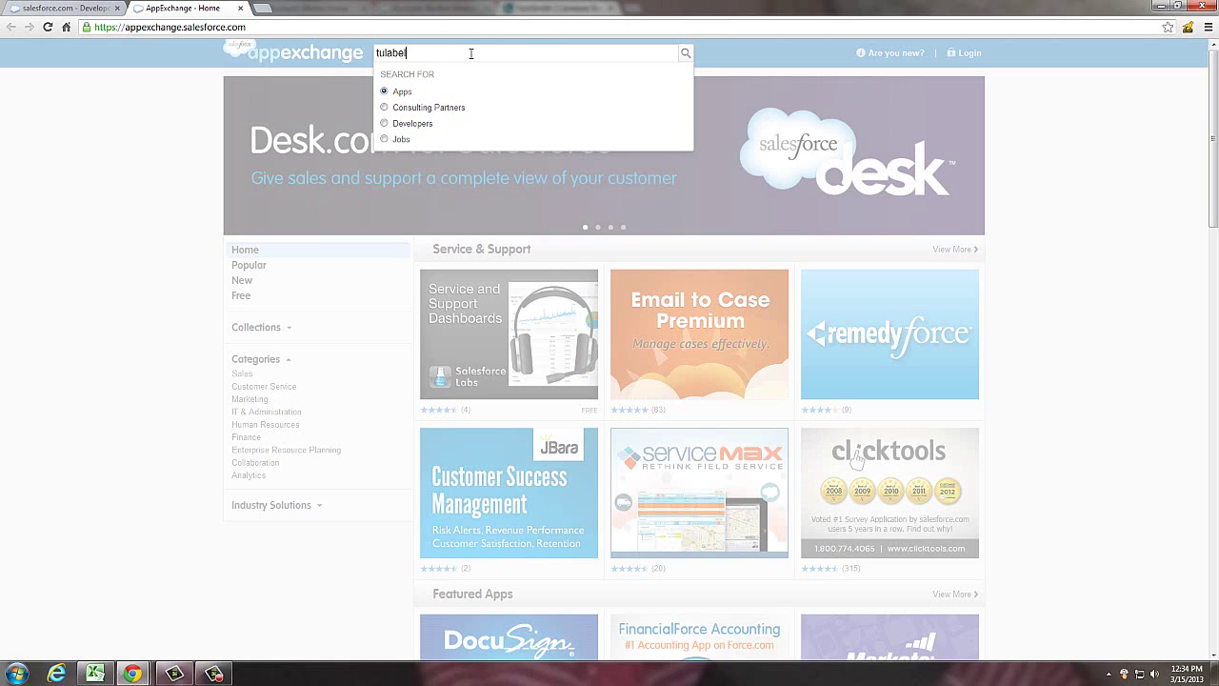
pyautogui.press('Return')
pyautogui.moveTo(493, 171)
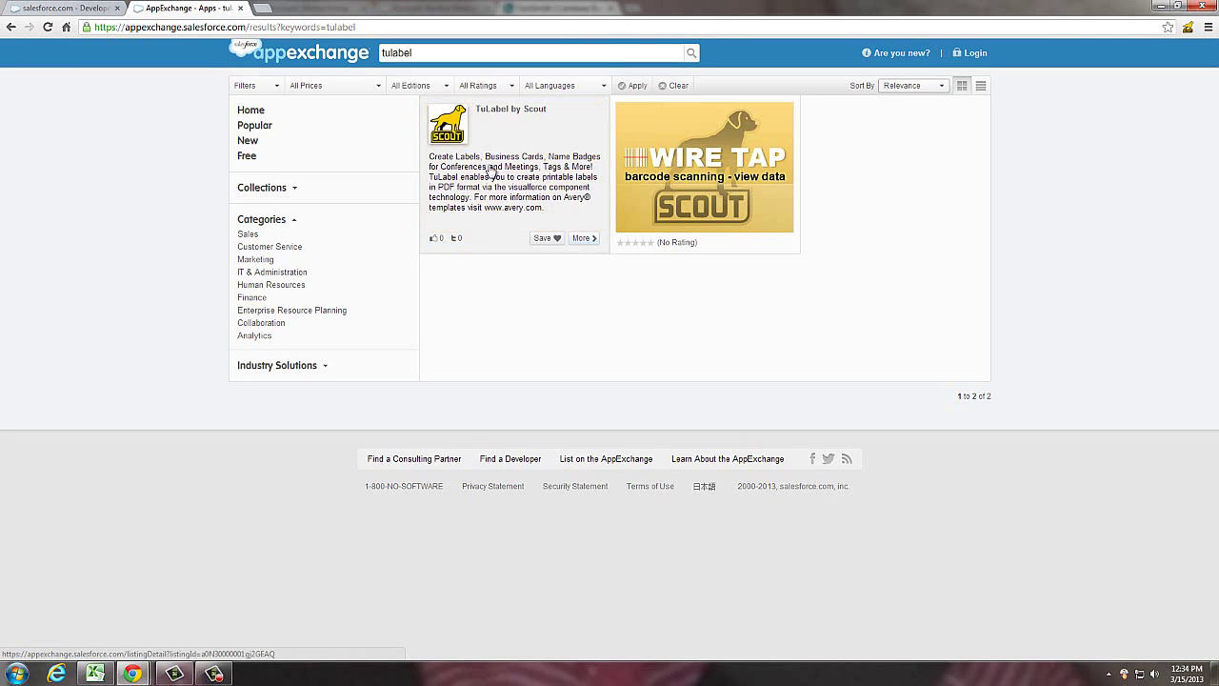
pyautogui.click(515, 181)
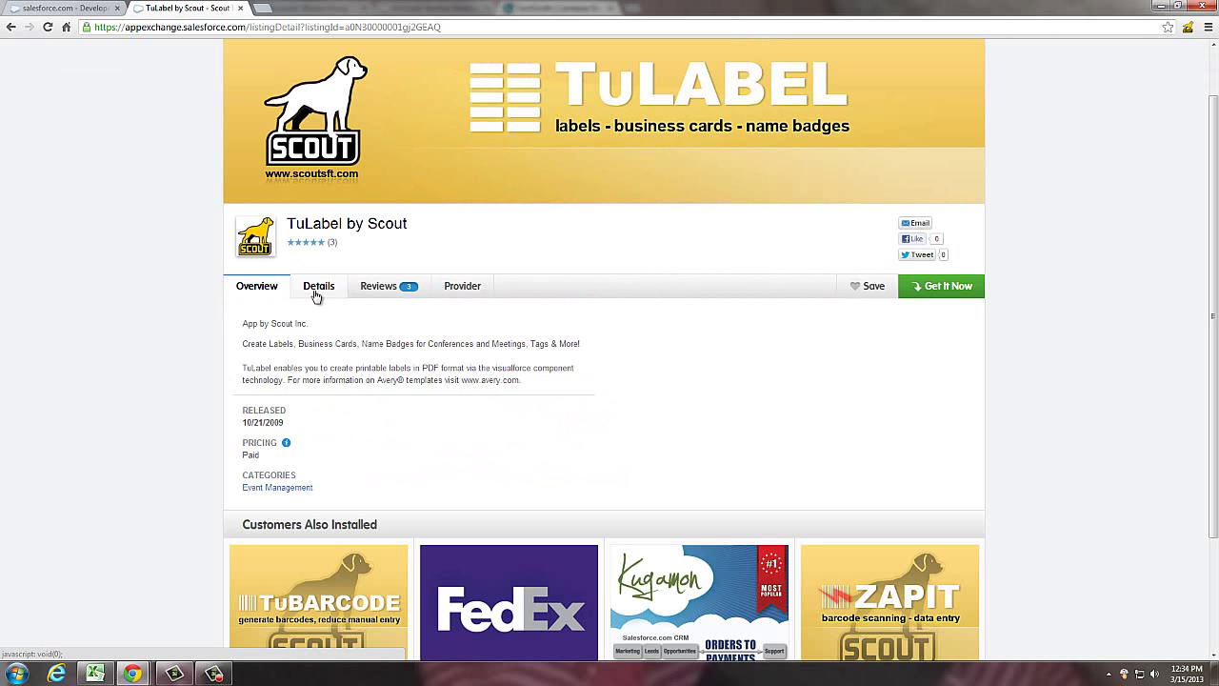
# Open the TuLabel Setup Examples guide from the listing's details and look through its label template examples.
pyautogui.click(317, 287)
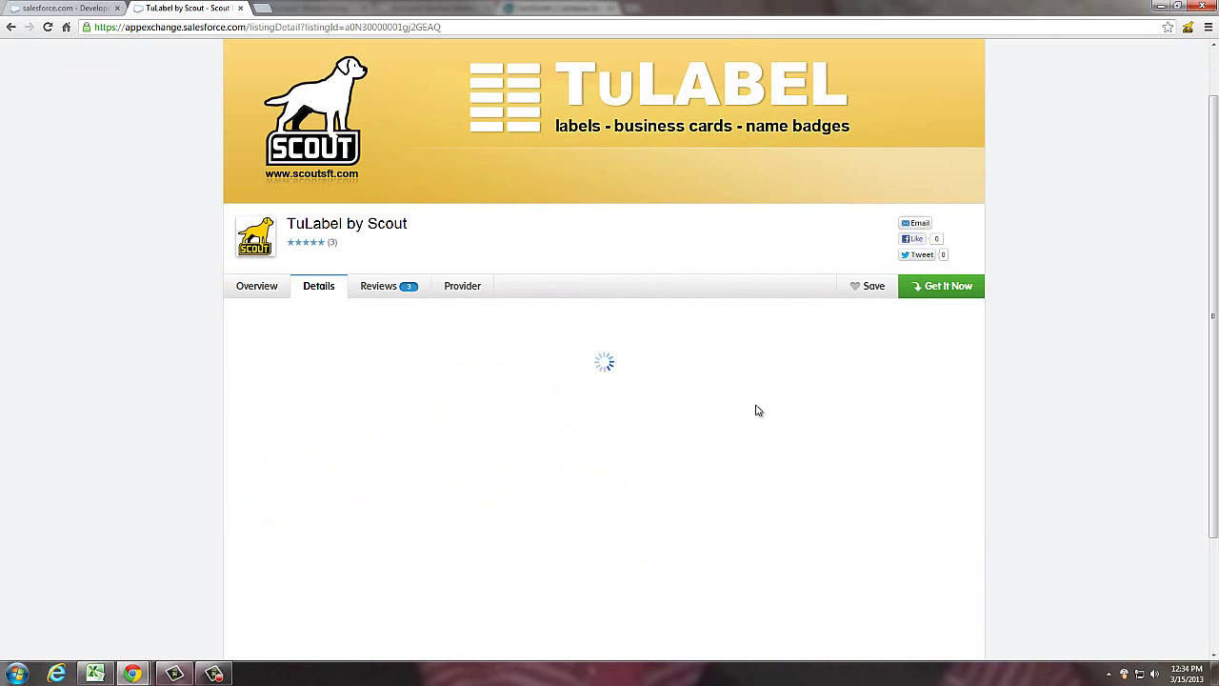
pyautogui.scroll(-1, 759, 411)
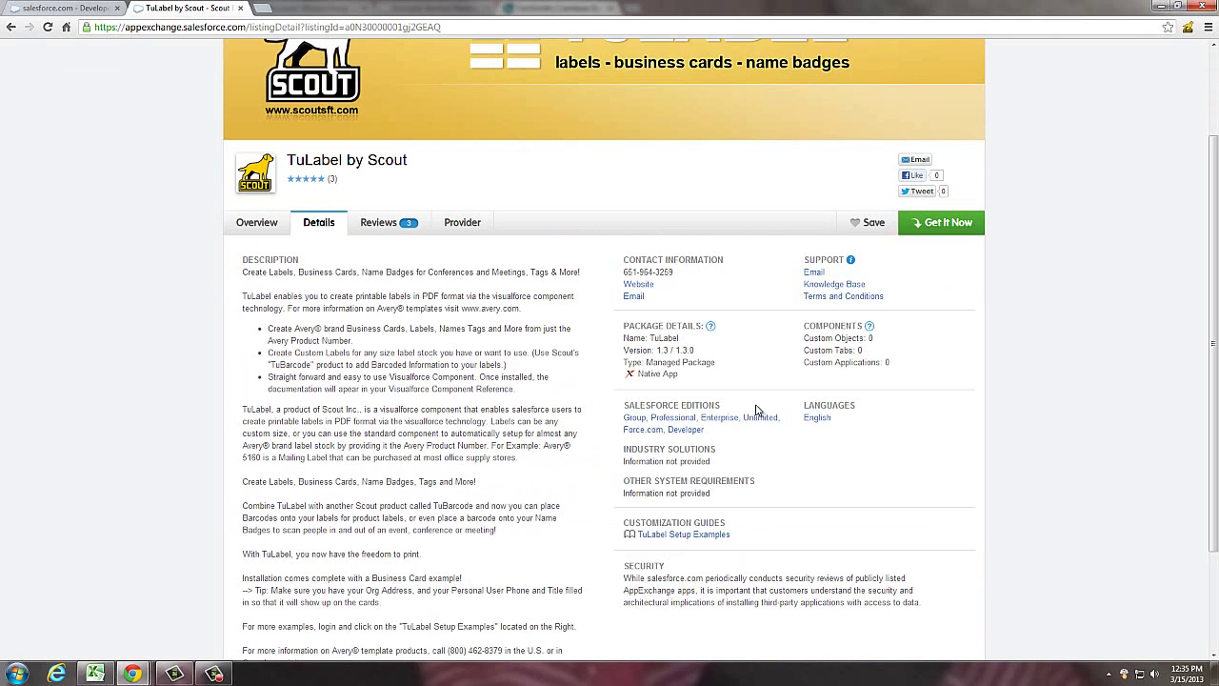
pyautogui.click(680, 538)
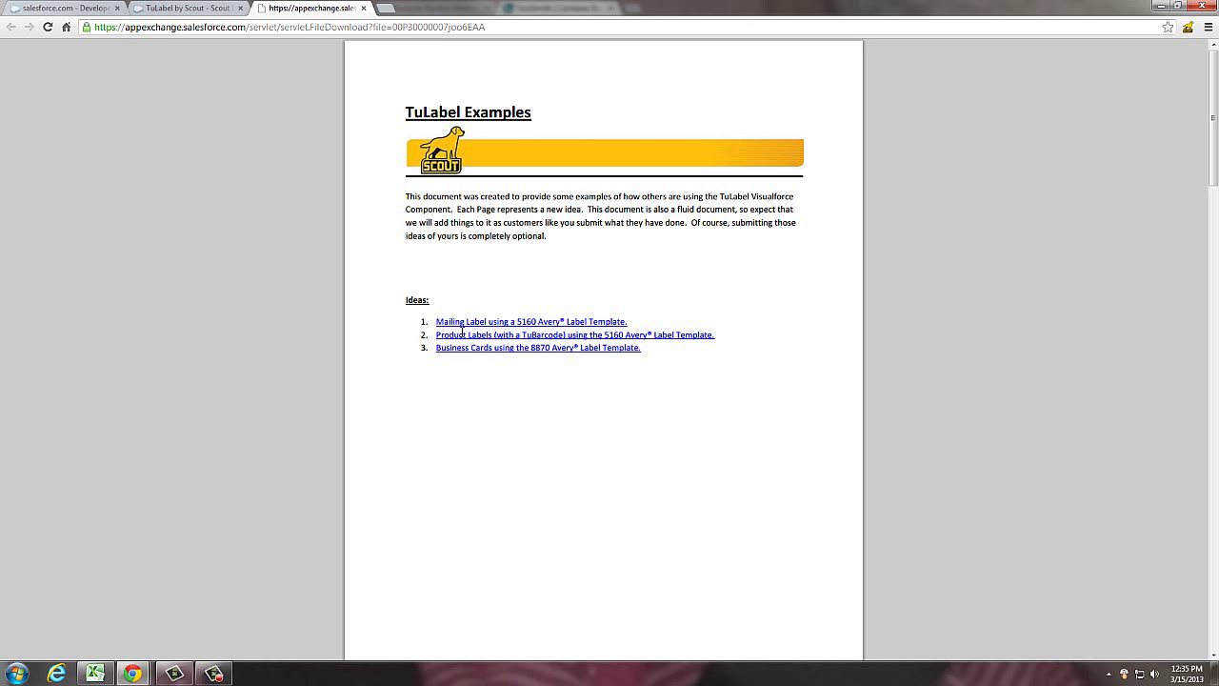
pyautogui.scroll(-7, 782, 245)
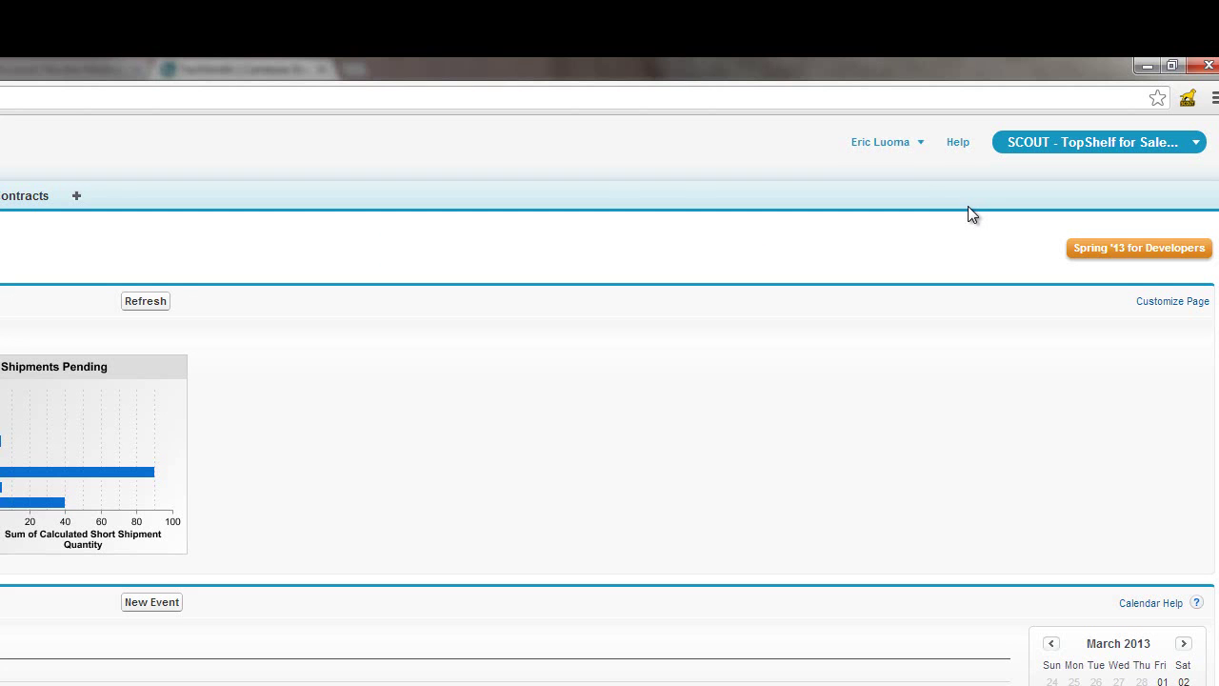
# Go to the Visualforce pages in the Salesforce developer setup and start a new page.
pyautogui.click(893, 148)
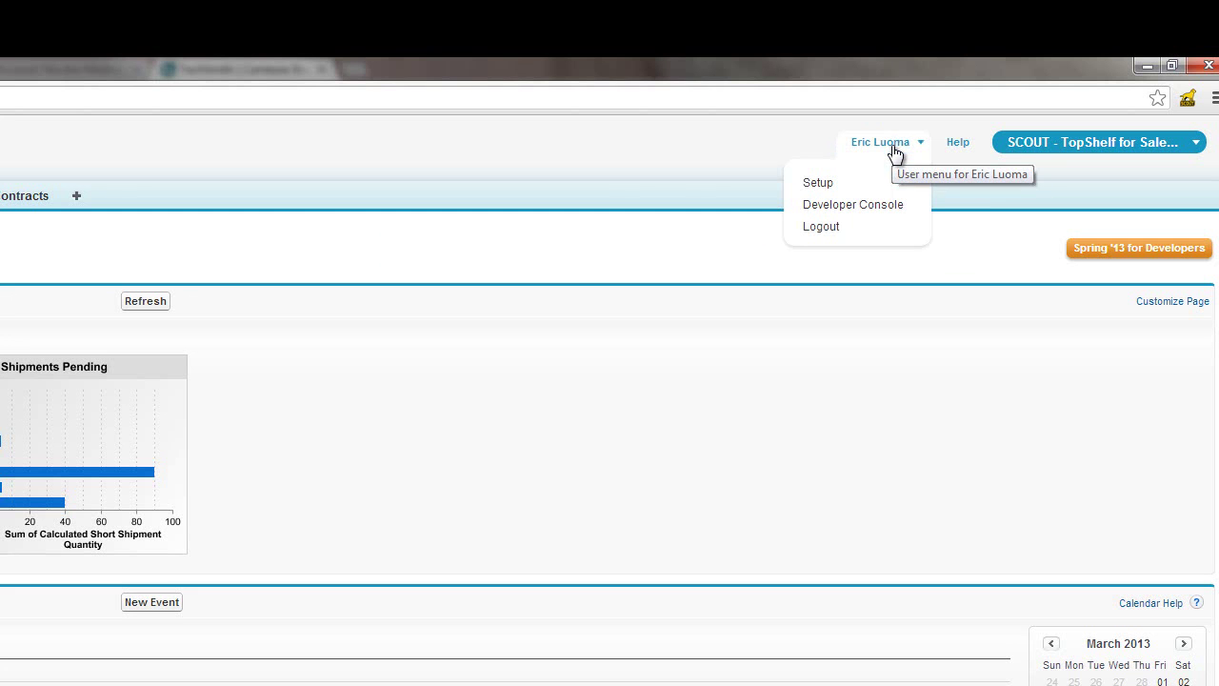
pyautogui.click(819, 183)
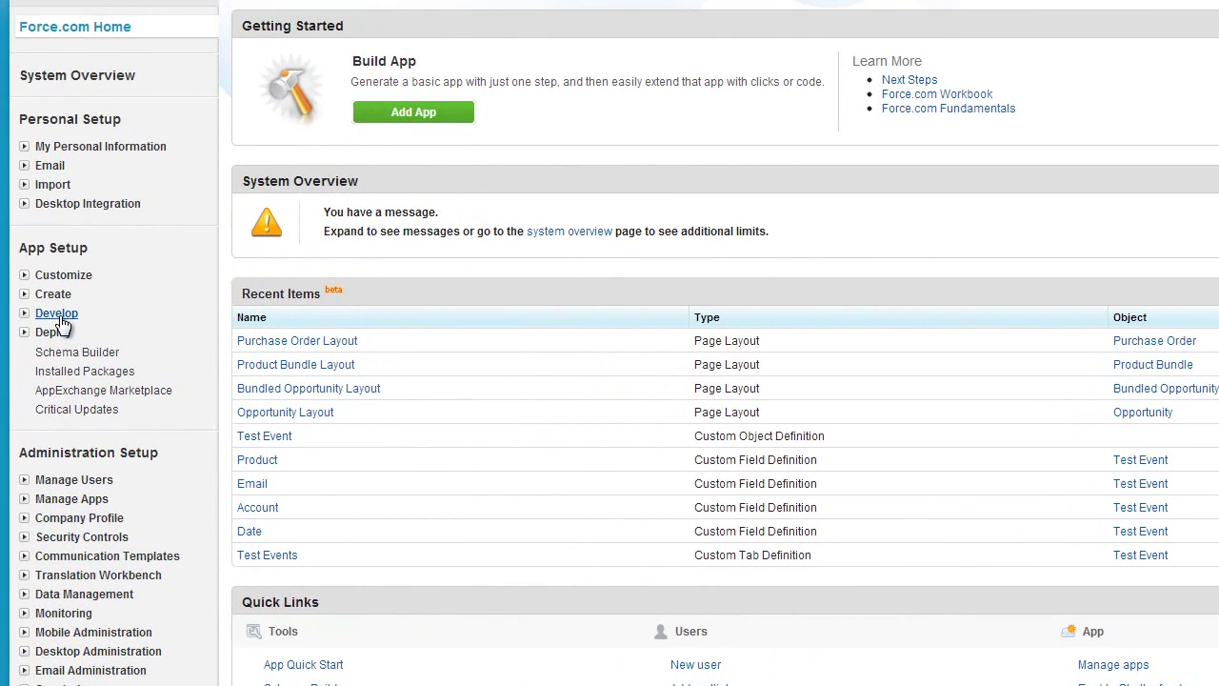
pyautogui.click(58, 323)
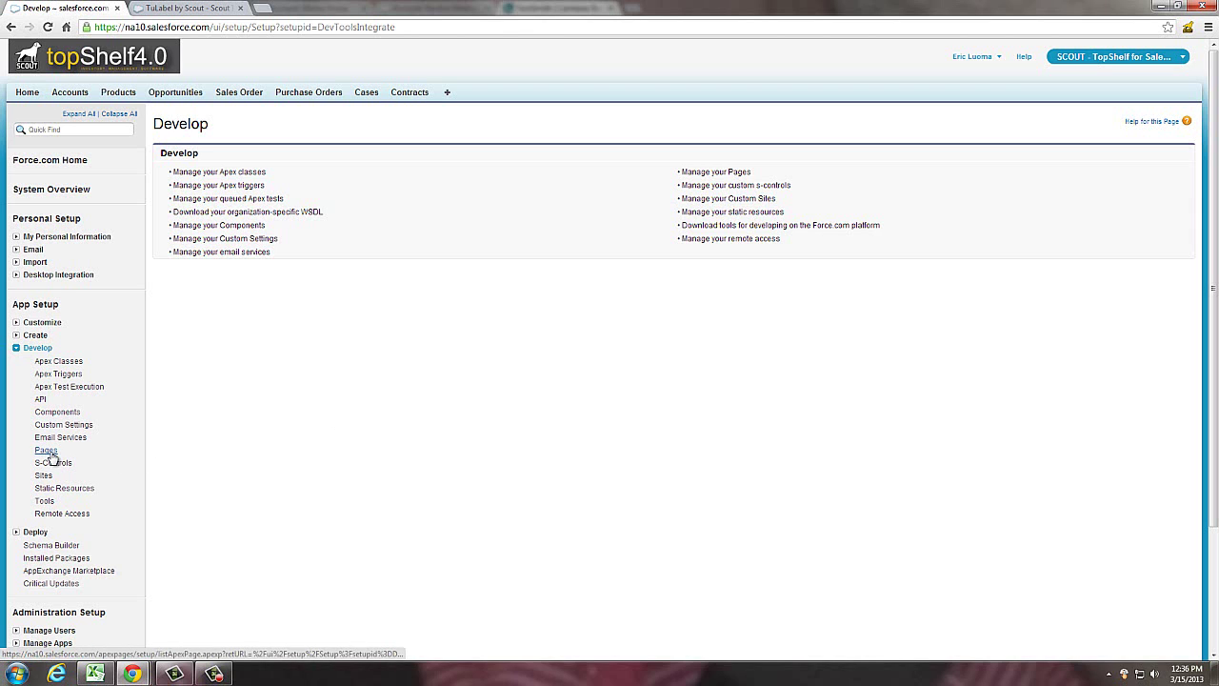
pyautogui.click(46, 451)
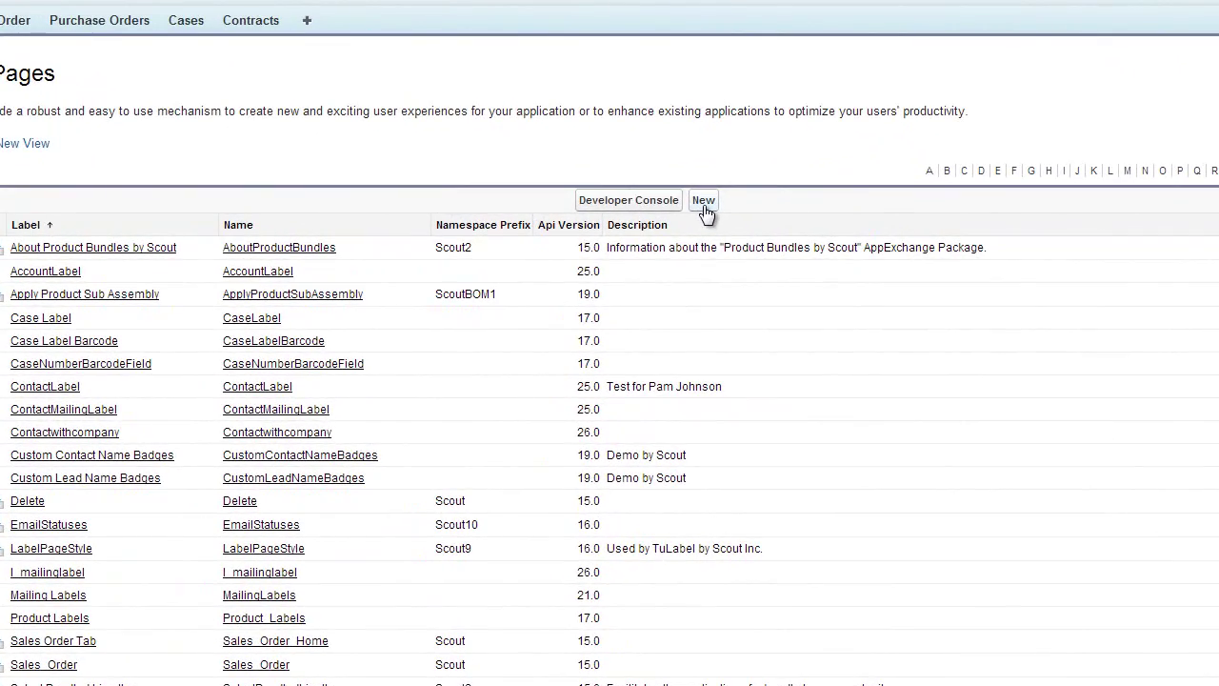
pyautogui.click(704, 201)
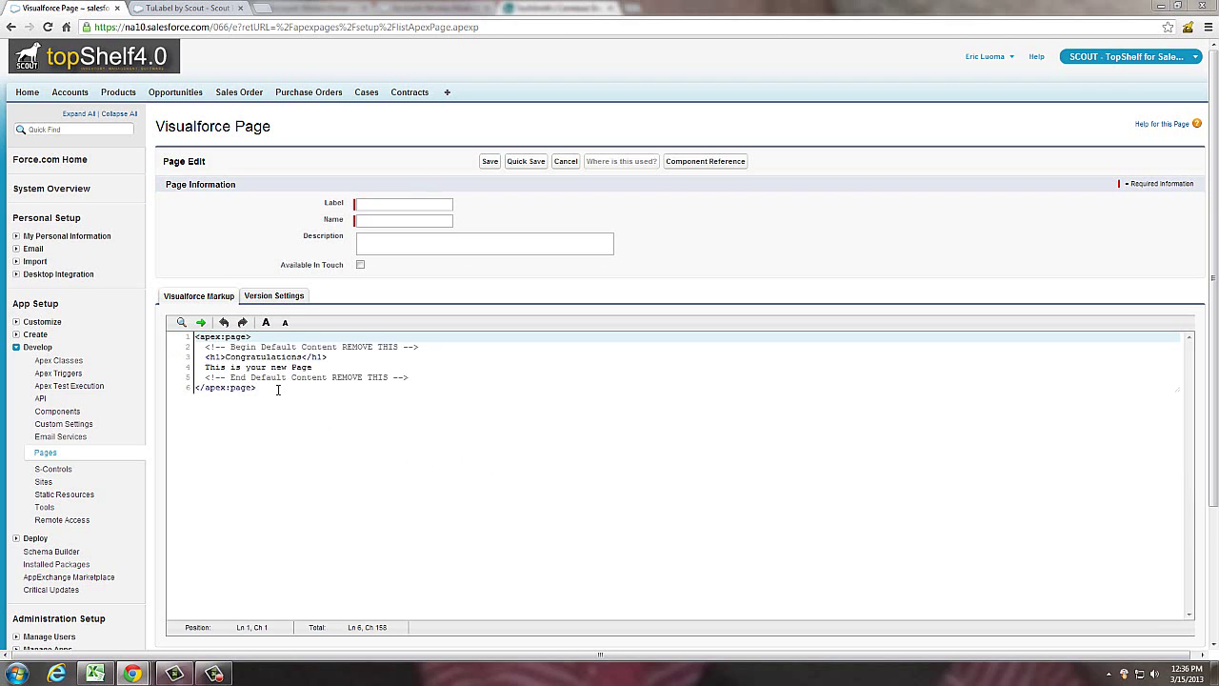
# Replace all the default markup of the new page with the copied TuLabel Avery 5160 mailing label code.
pyautogui.moveTo(276, 390); pyautogui.dragTo(194, 335)
pyautogui.rightClick(240, 349)
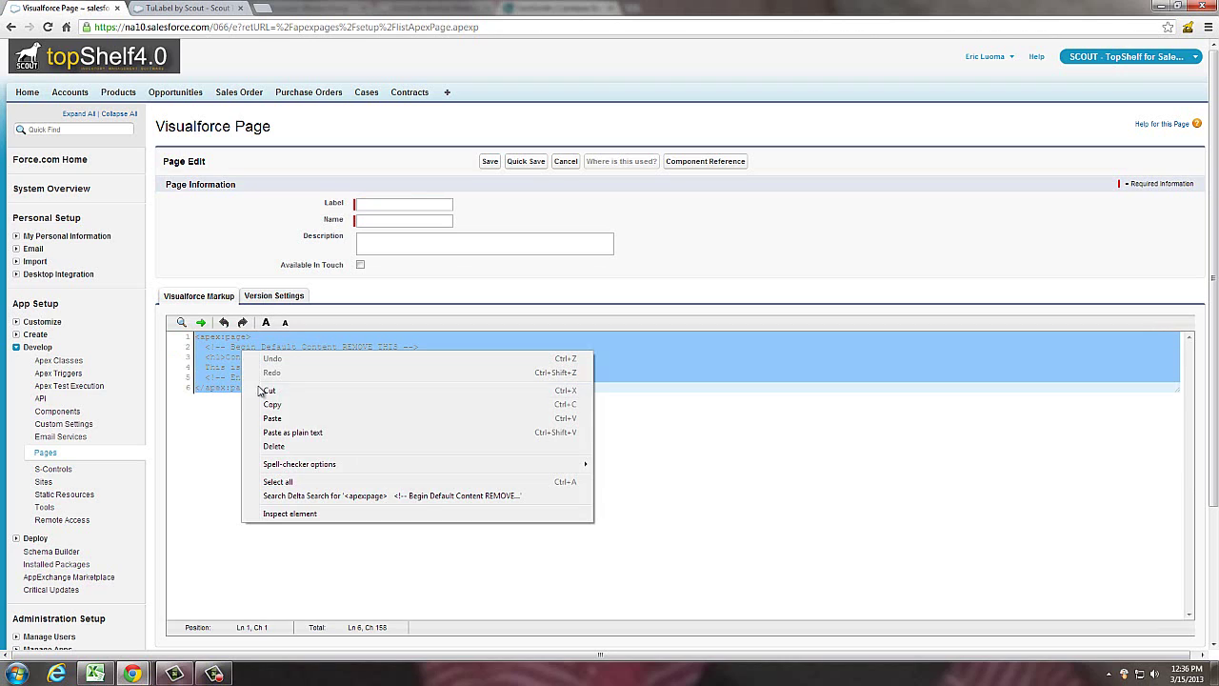
pyautogui.click(278, 417)
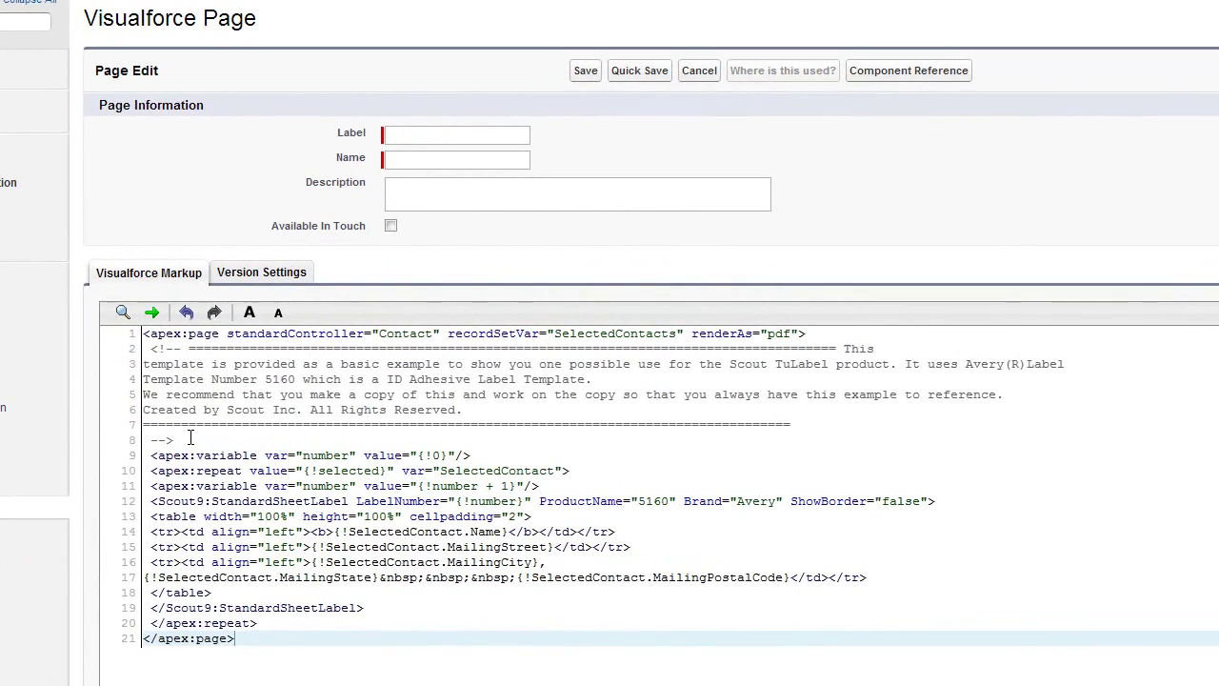
# Delete the template's introductory comment block and the blank line it leaves below the opening apex:page tag.
pyautogui.moveTo(198, 427); pyautogui.dragTo(141, 349)
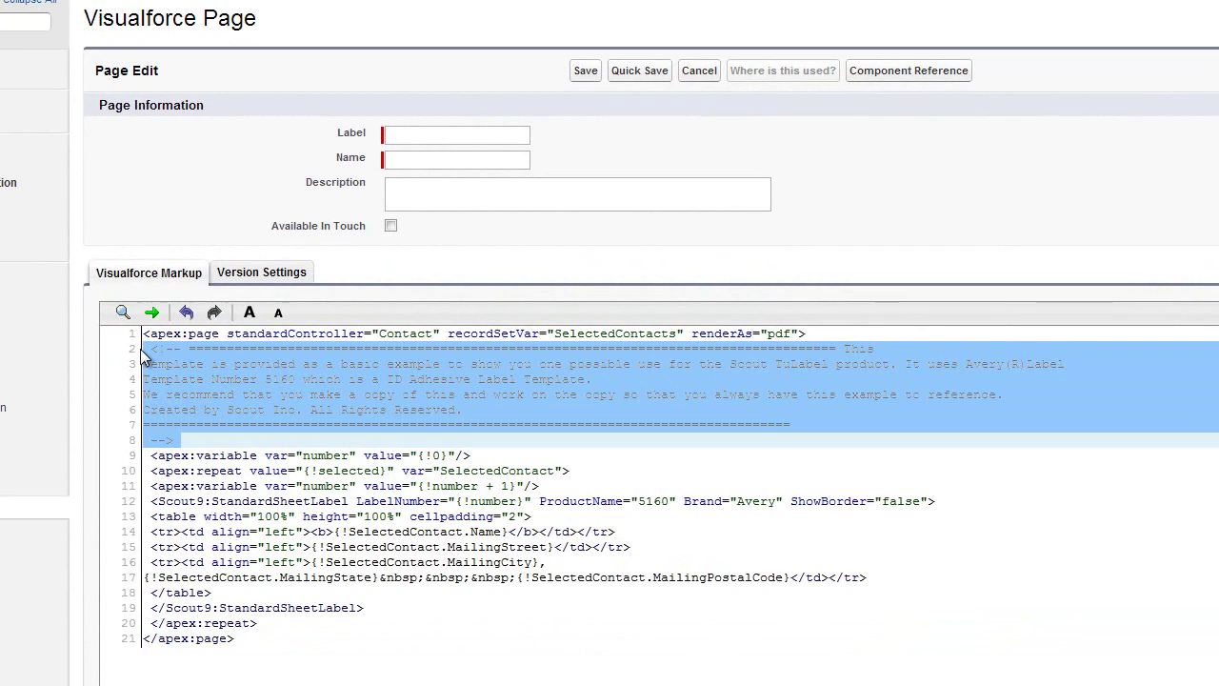
pyautogui.press('BackSpace')
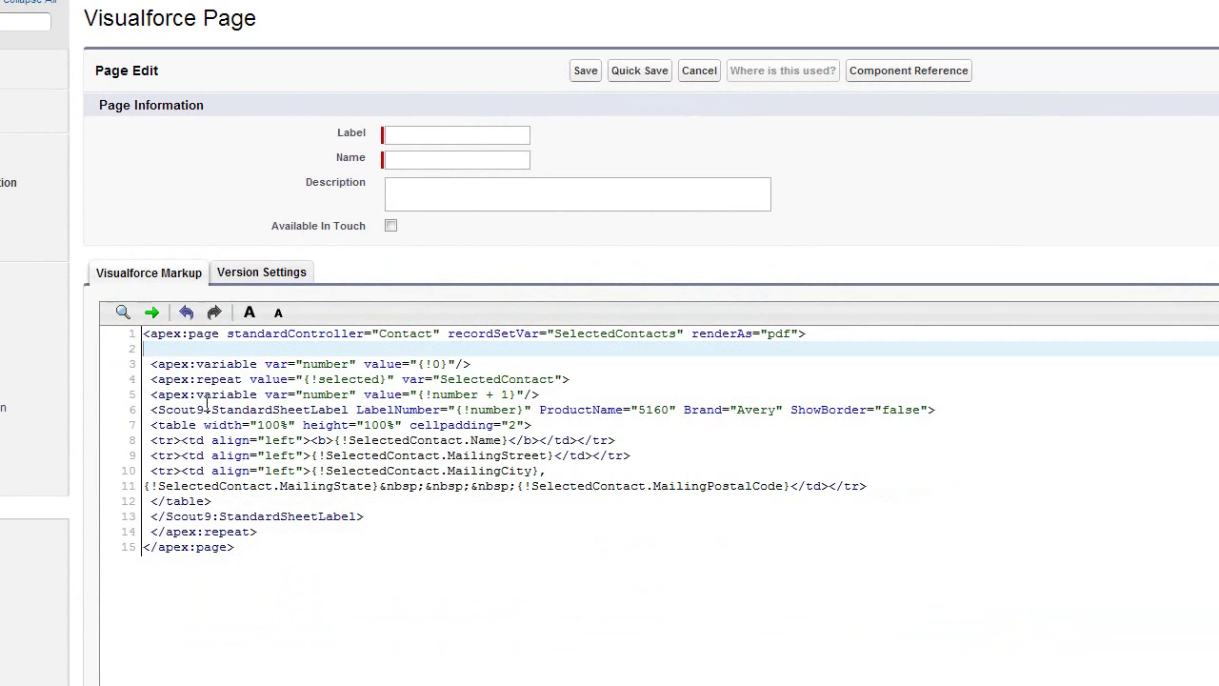
pyautogui.press('BackSpace')
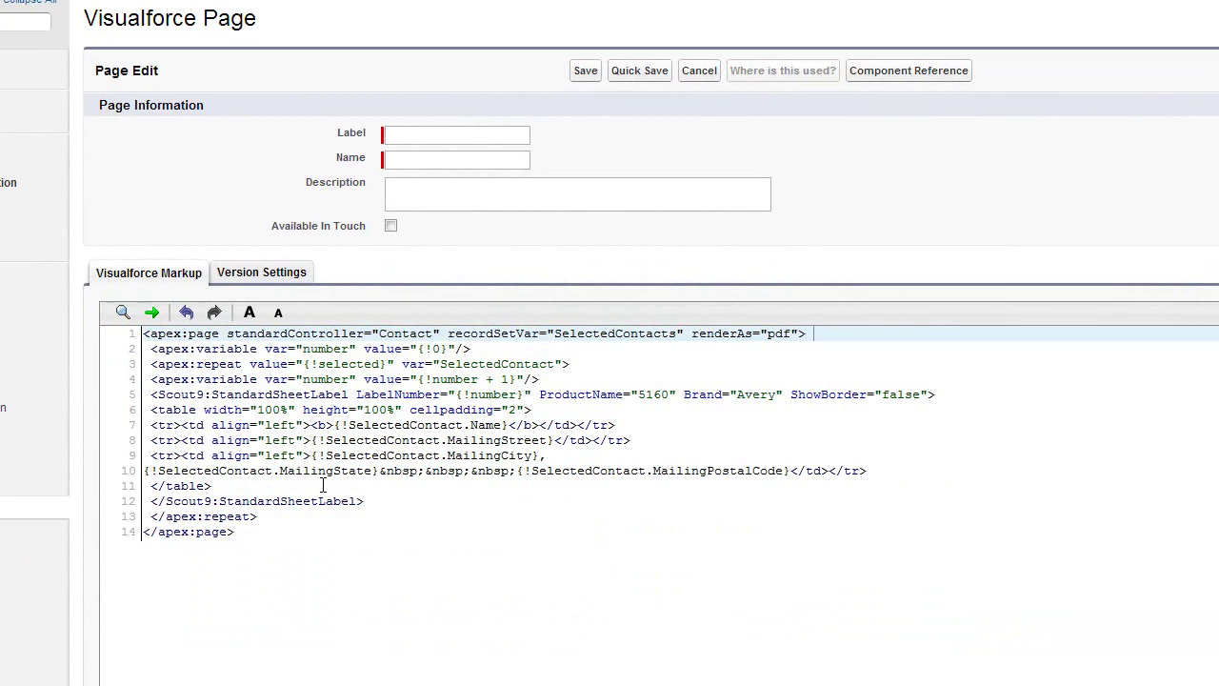
# Give the Visualforce page the label and name MailingLabel.
pyautogui.click(440, 141)
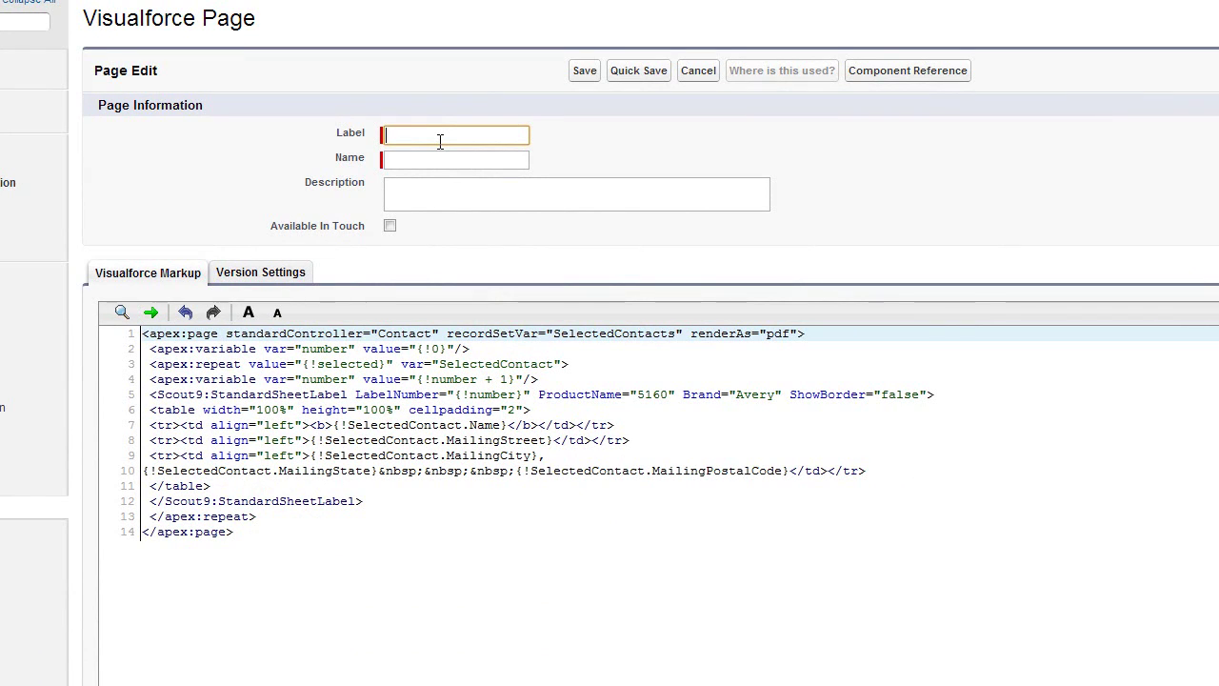
pyautogui.write('MailingLabel')
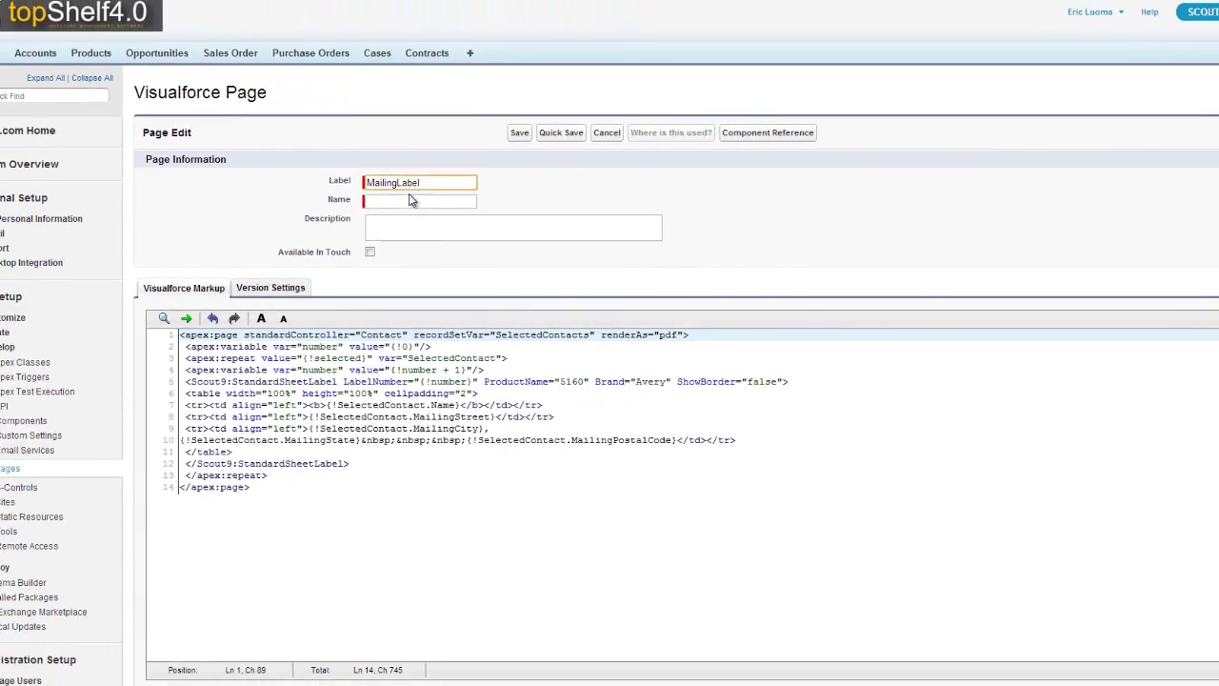
pyautogui.press('Tab')
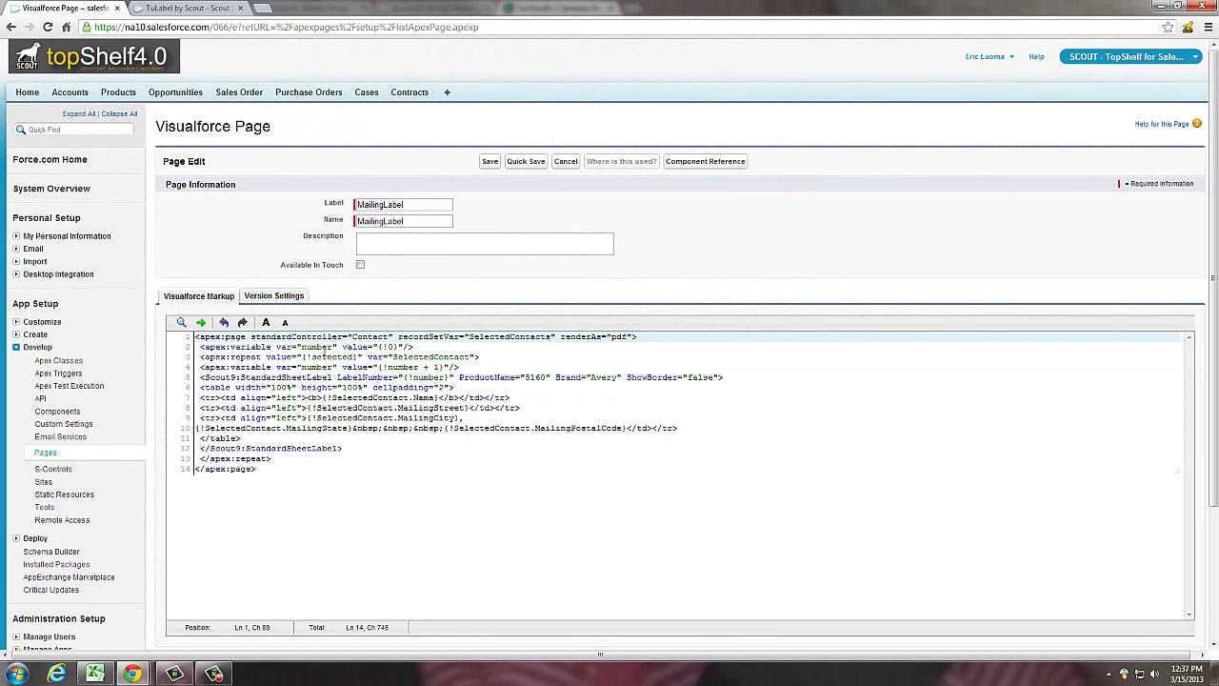
# Set the page's Salesforce.com API version to 26.0 and save the page.
pyautogui.click(273, 296)
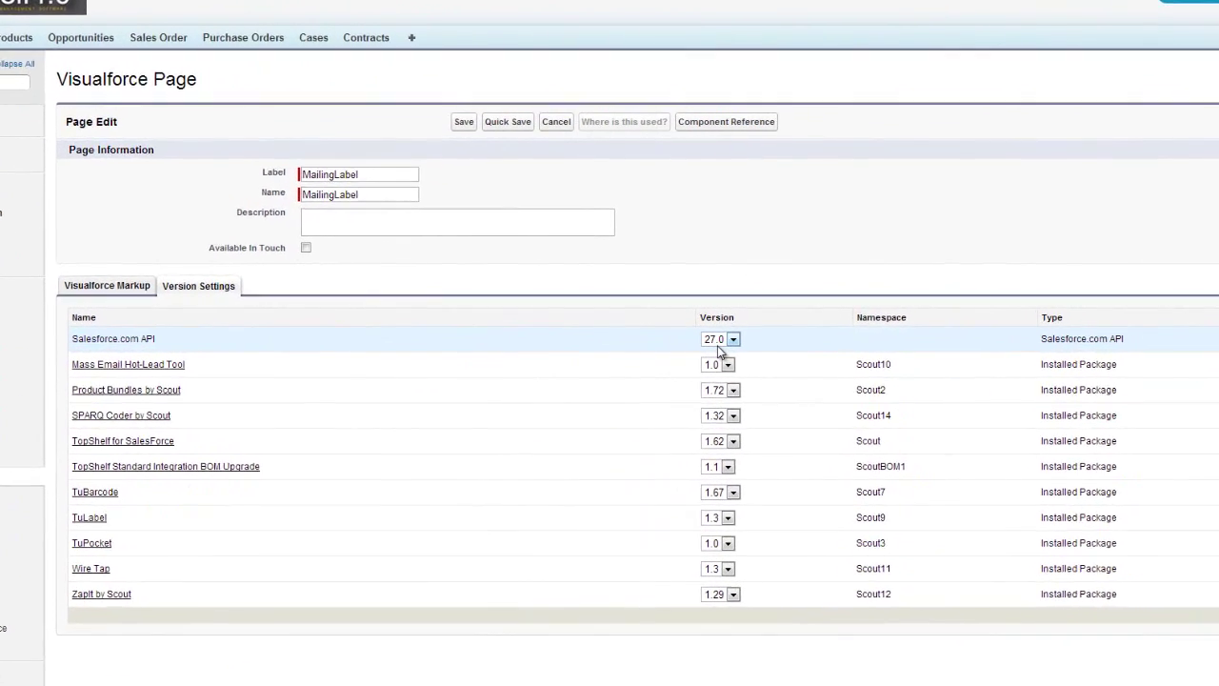
pyautogui.click(732, 341)
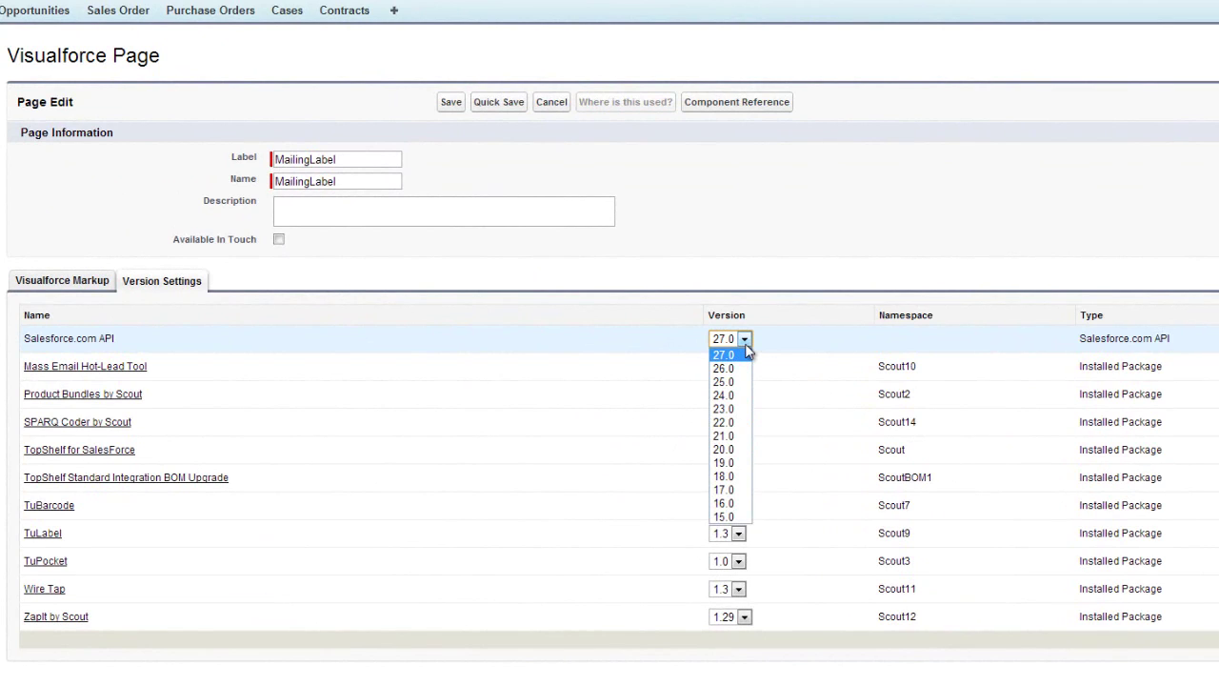
pyautogui.click(724, 367)
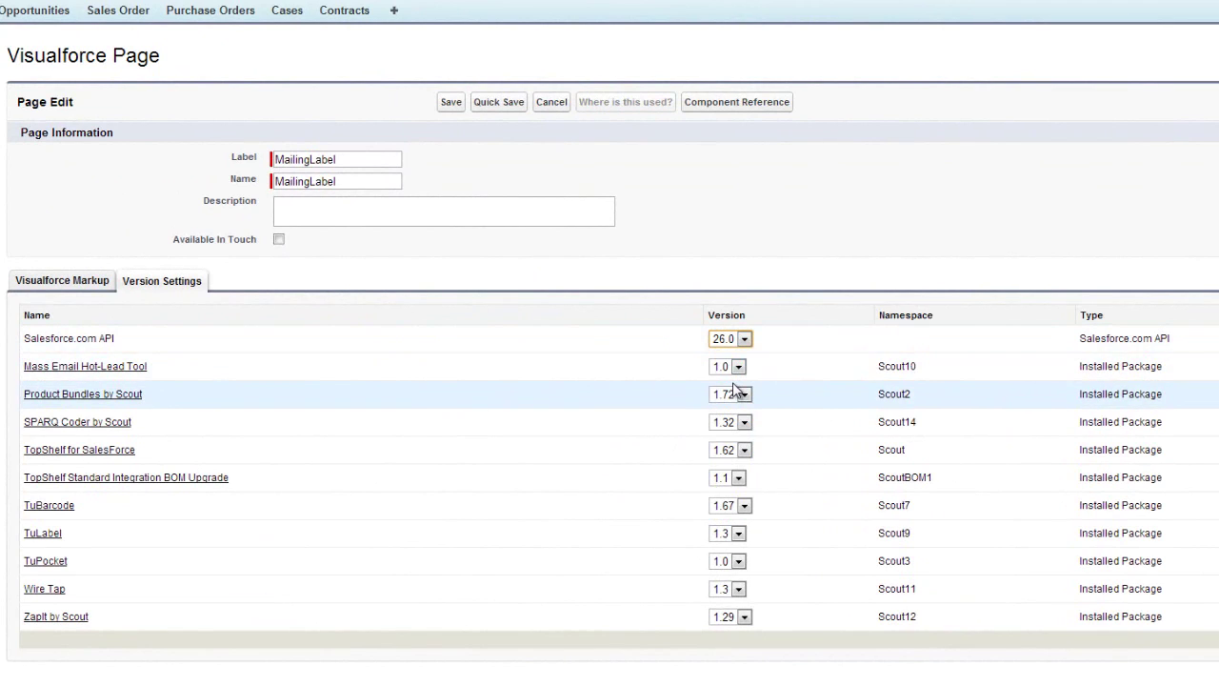
pyautogui.click(450, 102)
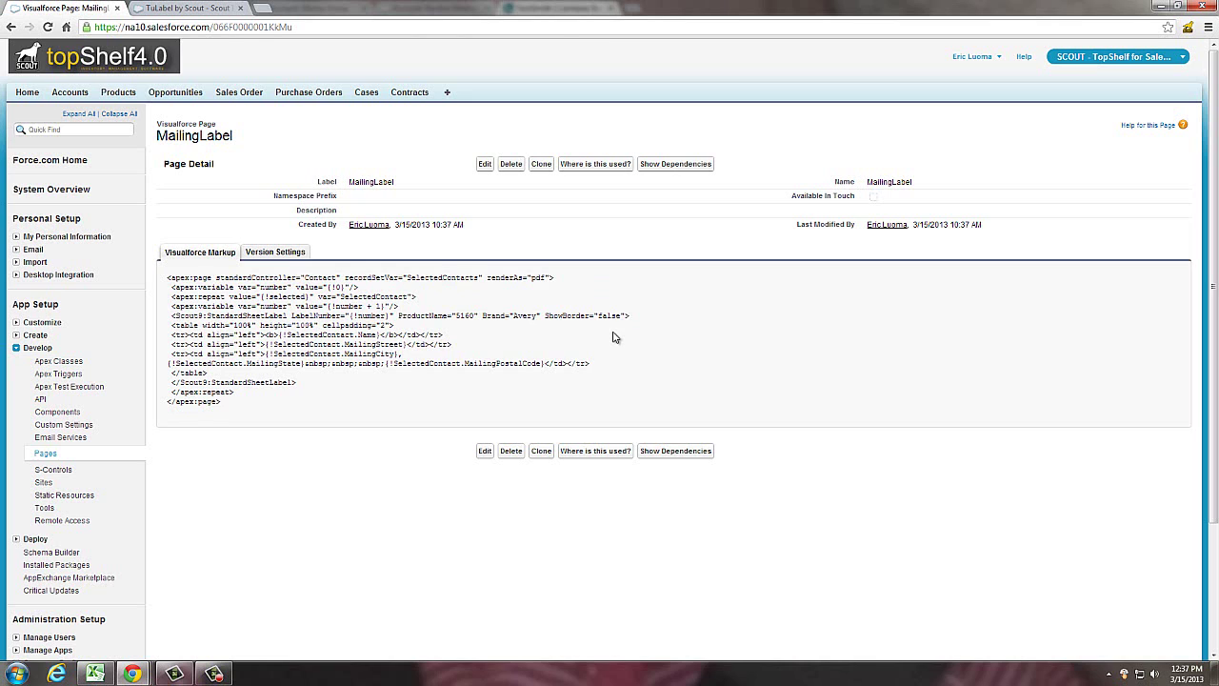
# Go to the buttons and links of the Contacts object and start a new custom button or link.
pyautogui.scroll(-1, 614, 337)
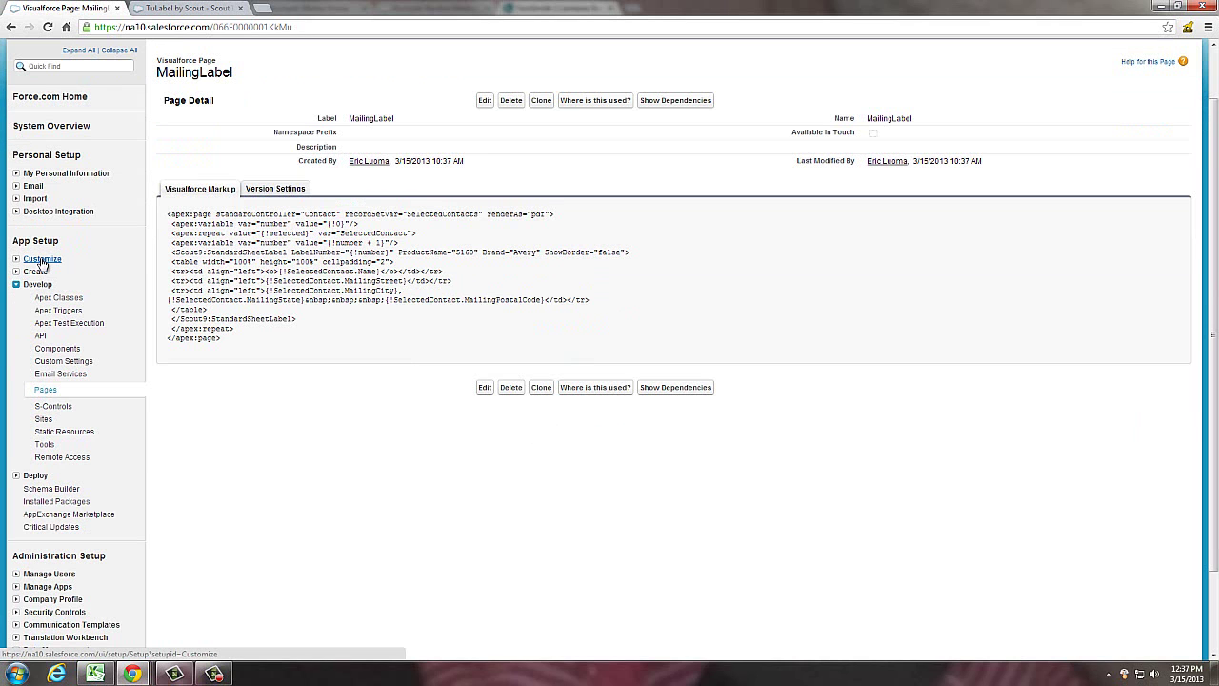
pyautogui.click(42, 260)
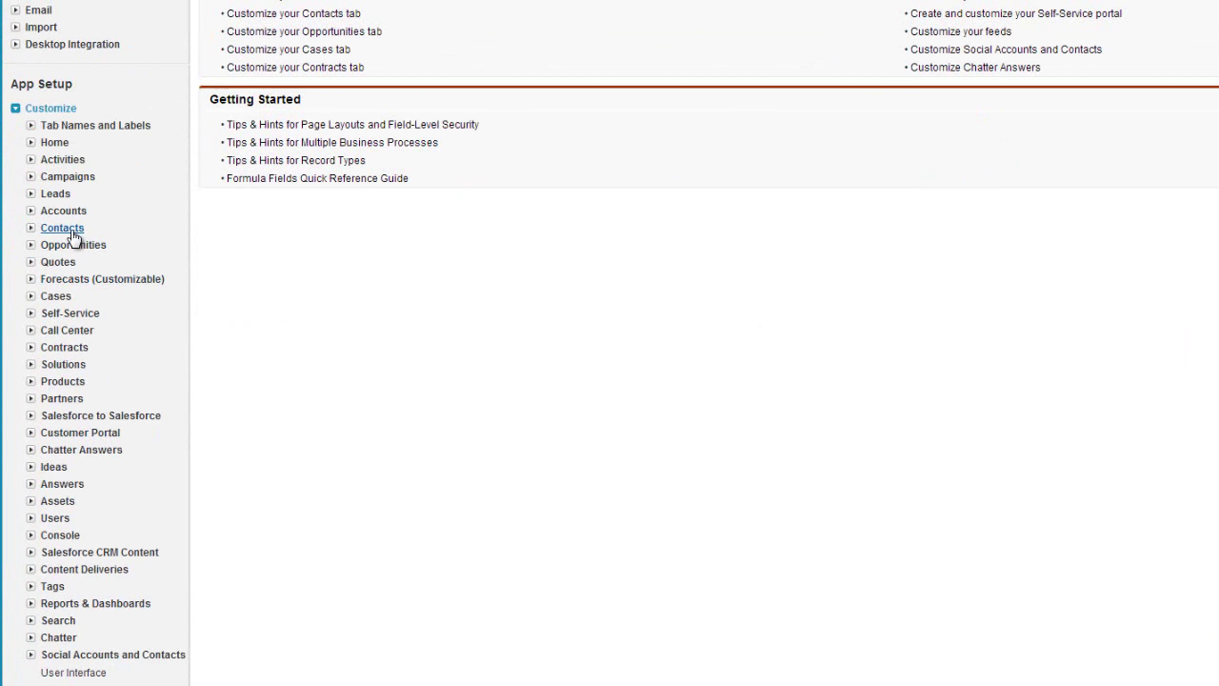
pyautogui.click(67, 231)
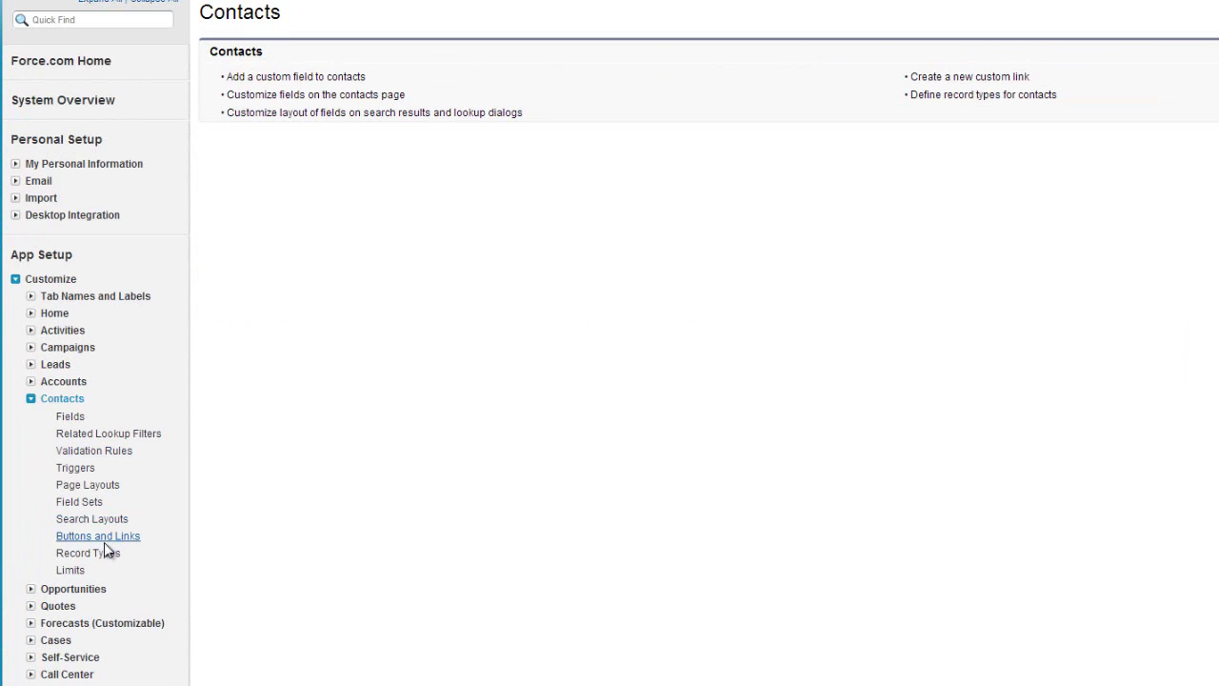
pyautogui.click(105, 539)
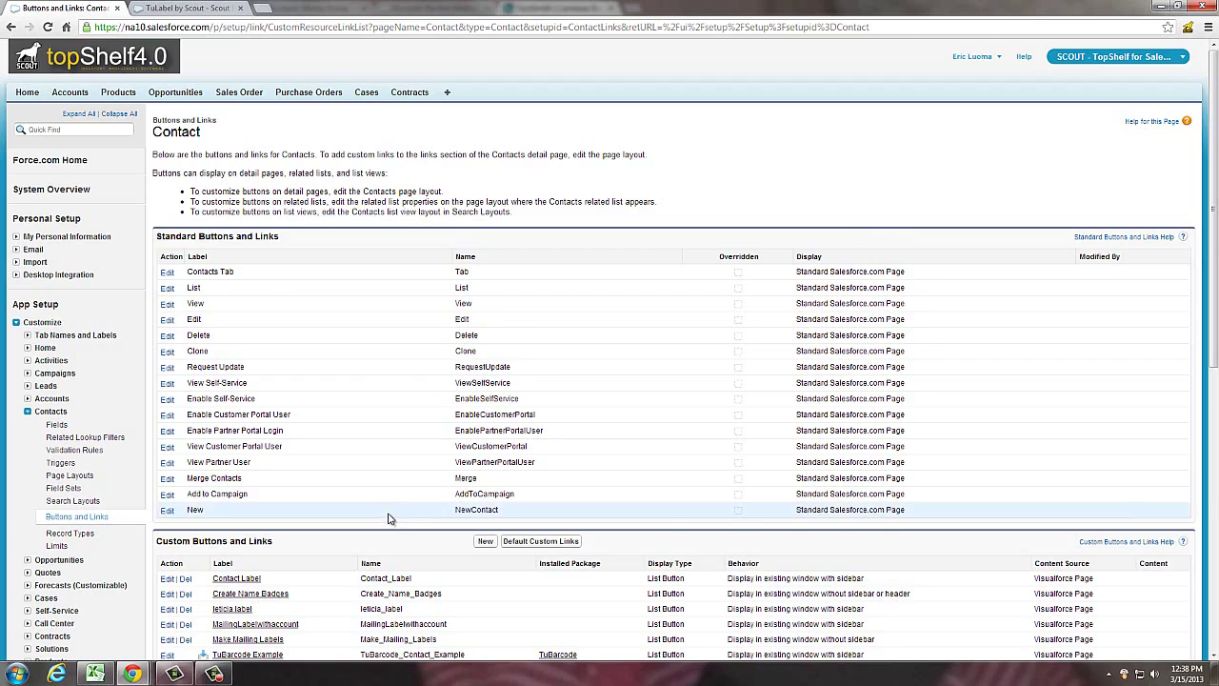
pyautogui.scroll(-3, 396, 519)
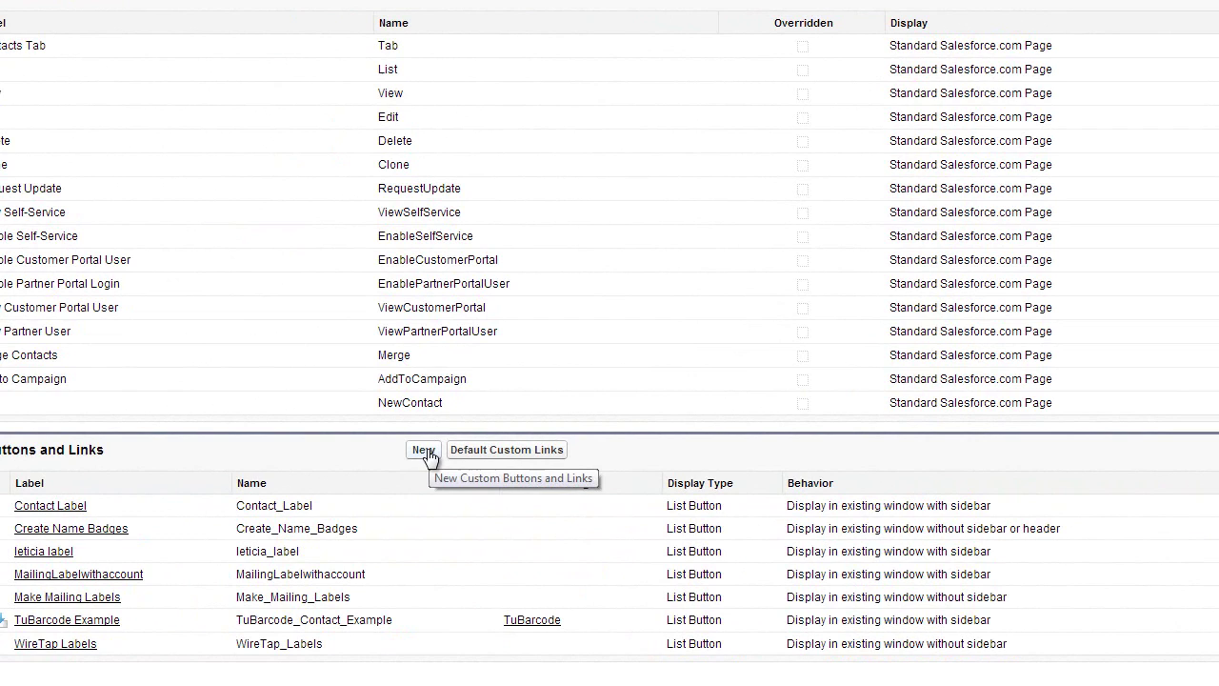
pyautogui.click(423, 451)
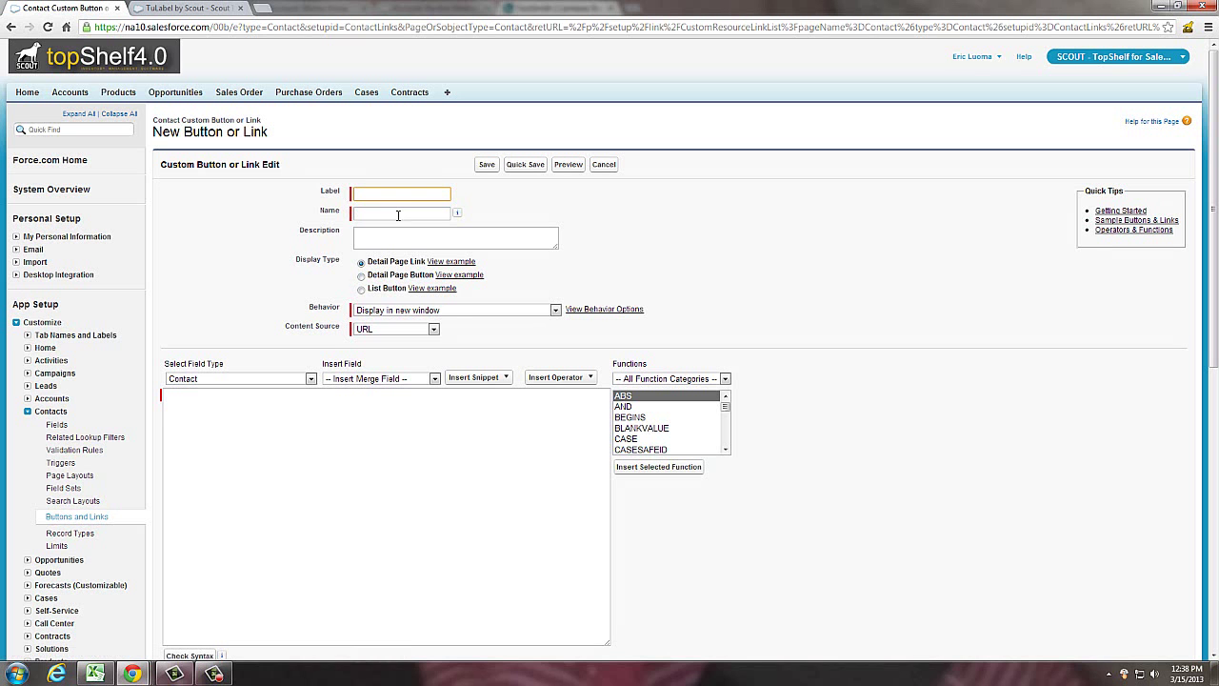
# Label the custom button Make Mailing Labels, let the name follow as Make_Mailing_Labels, and make it a list button.
pyautogui.write('Make Mailing Labels')
pyautogui.click(398, 213)
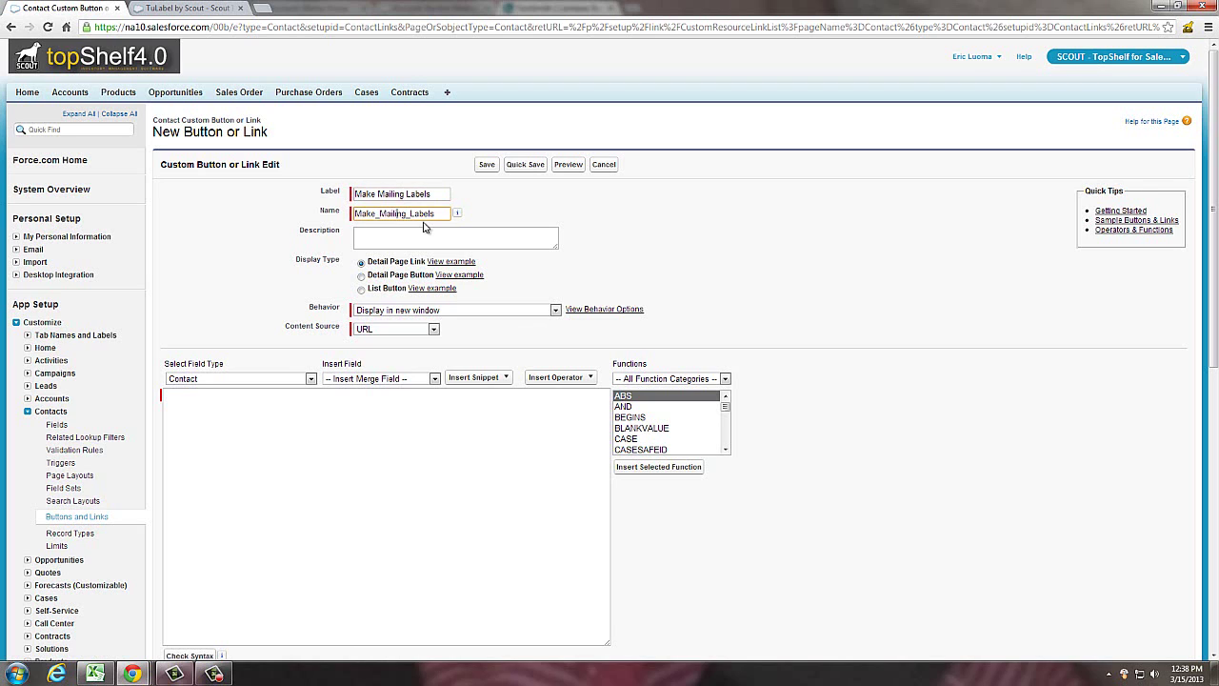
pyautogui.click(362, 290)
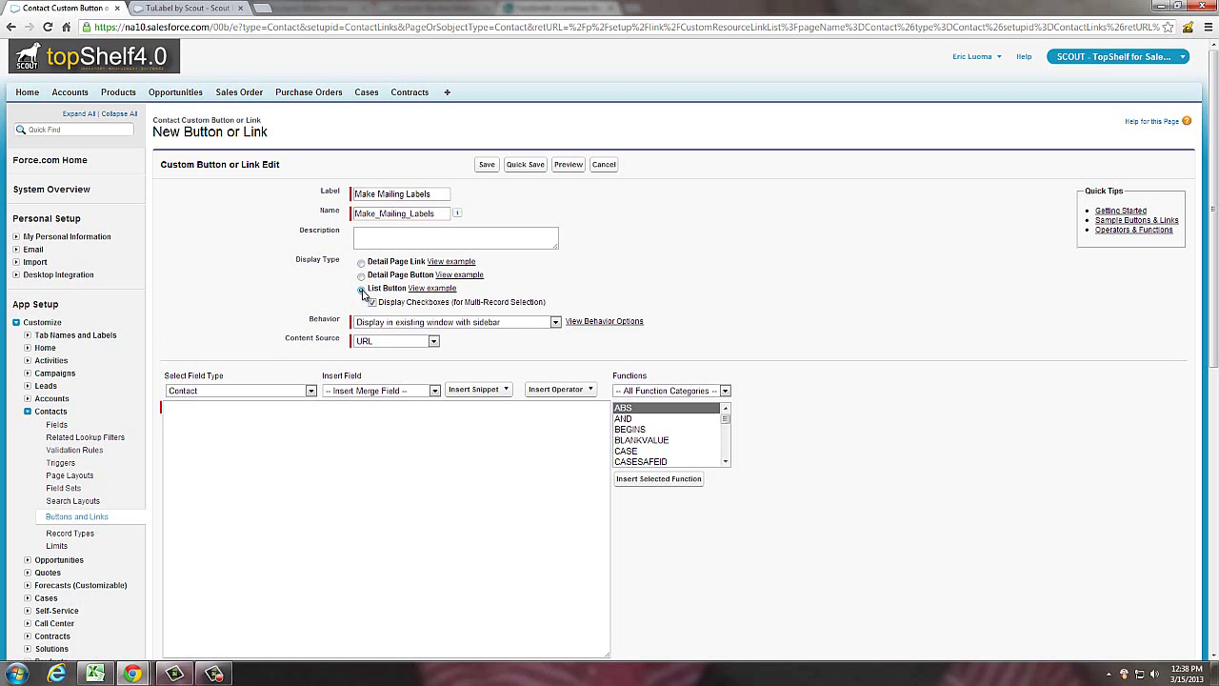
# Set the button's content source to Visualforce Page with MailingLabel as its content, and save the button.
pyautogui.click(433, 343)
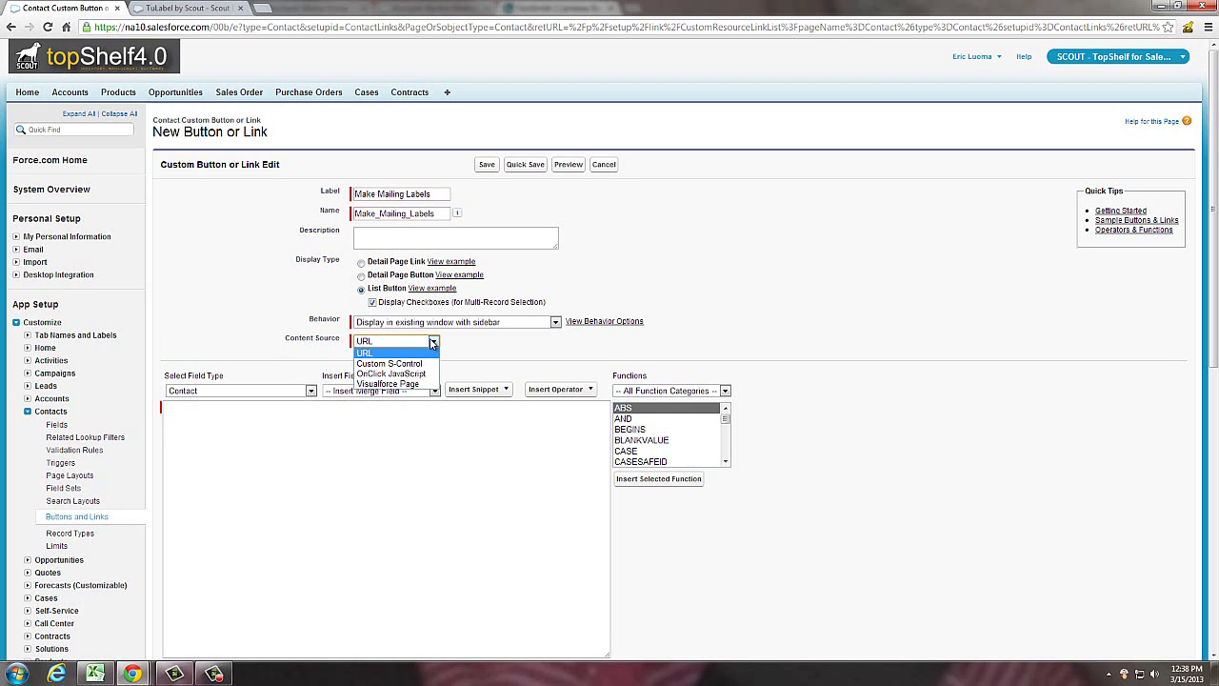
pyautogui.click(417, 384)
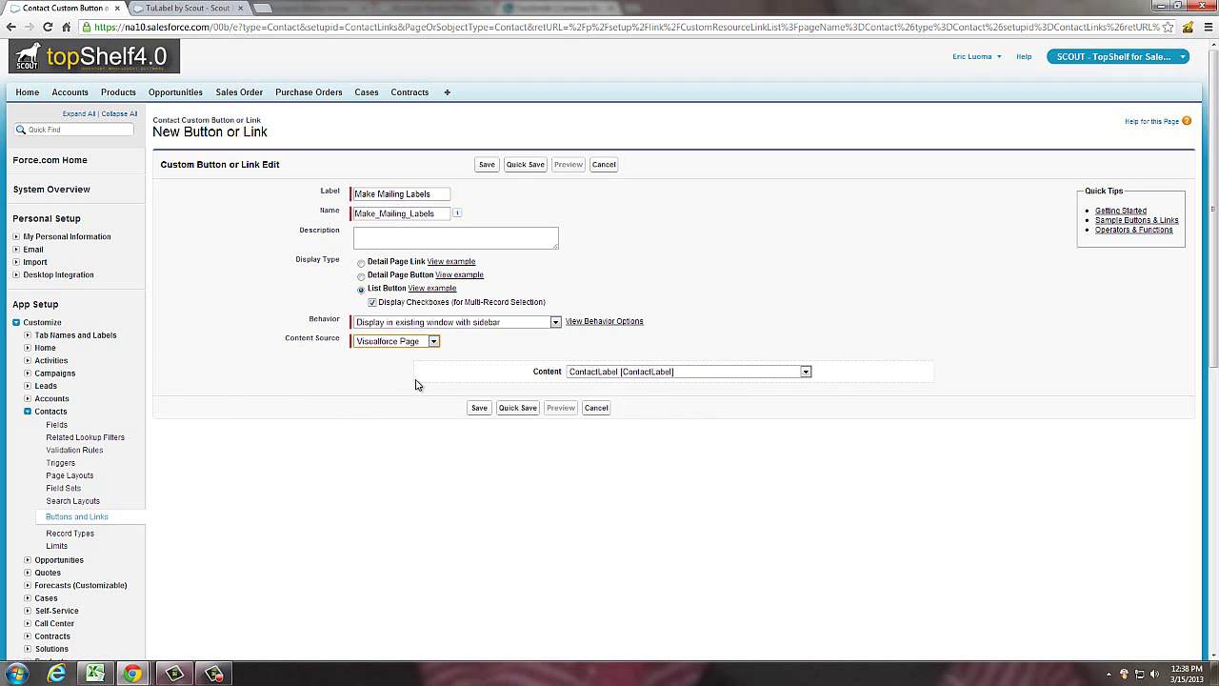
pyautogui.click(806, 373)
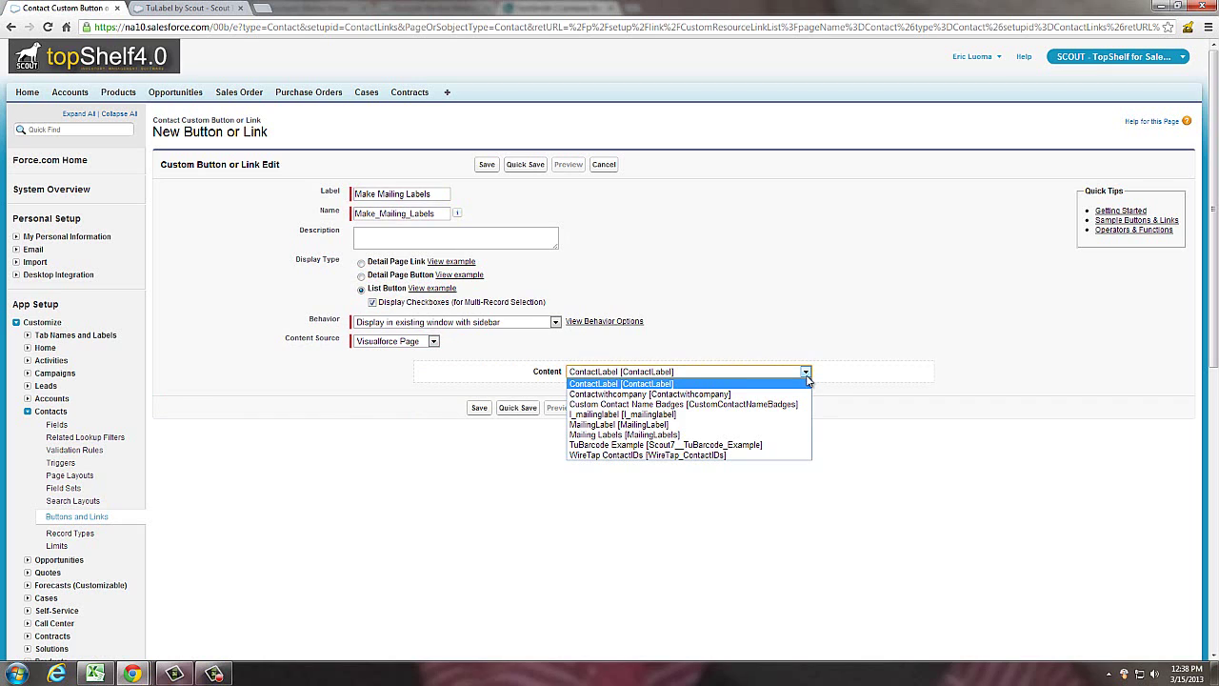
pyautogui.click(737, 428)
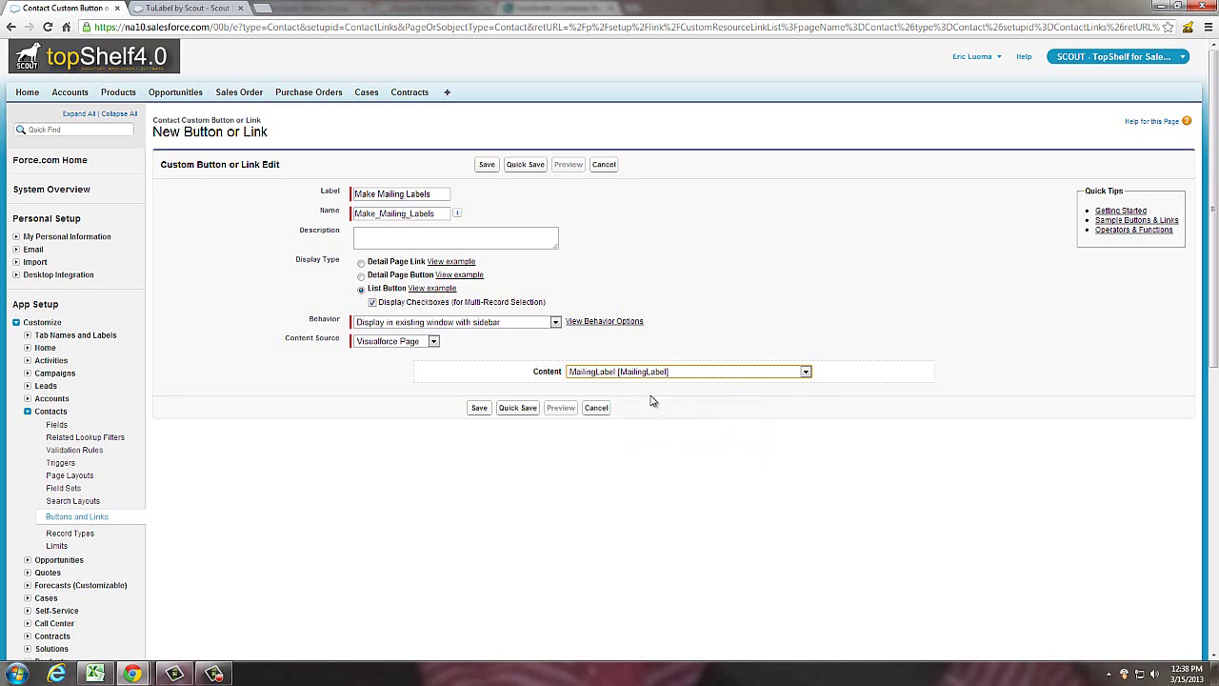
pyautogui.click(479, 408)
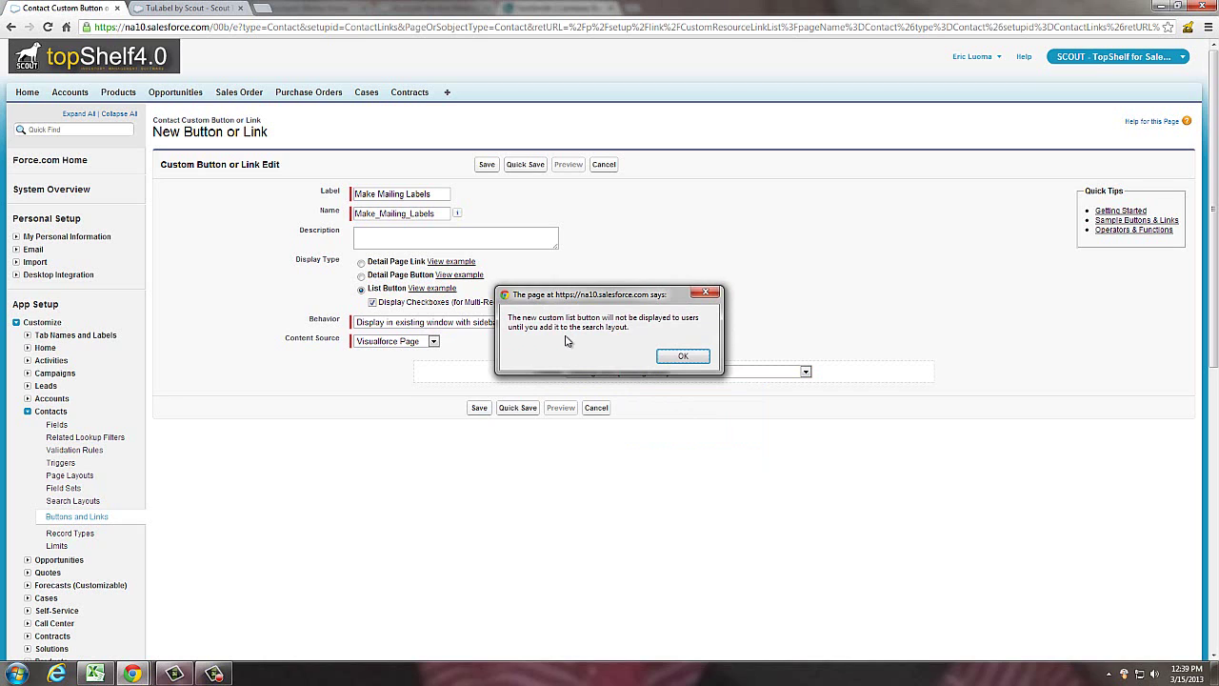
pyautogui.click(693, 359)
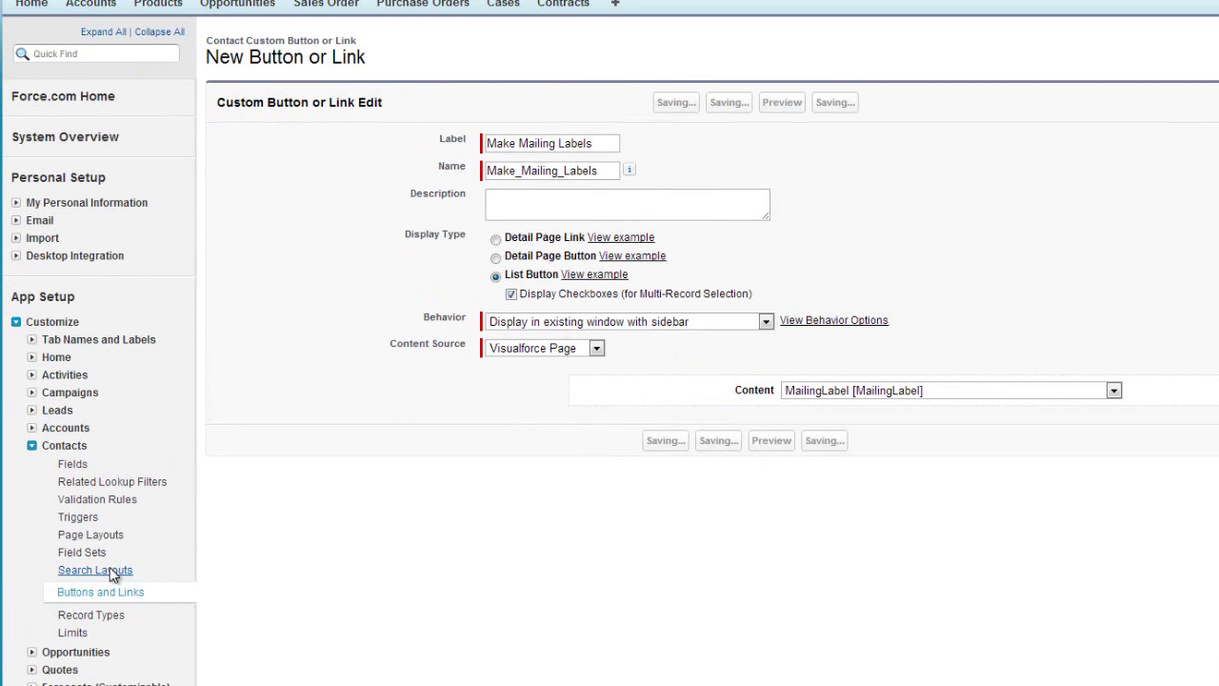
# Open the Contacts List View search layout for editing and check its selected custom buttons for Make Mailing Labels.
pyautogui.click(110, 569)
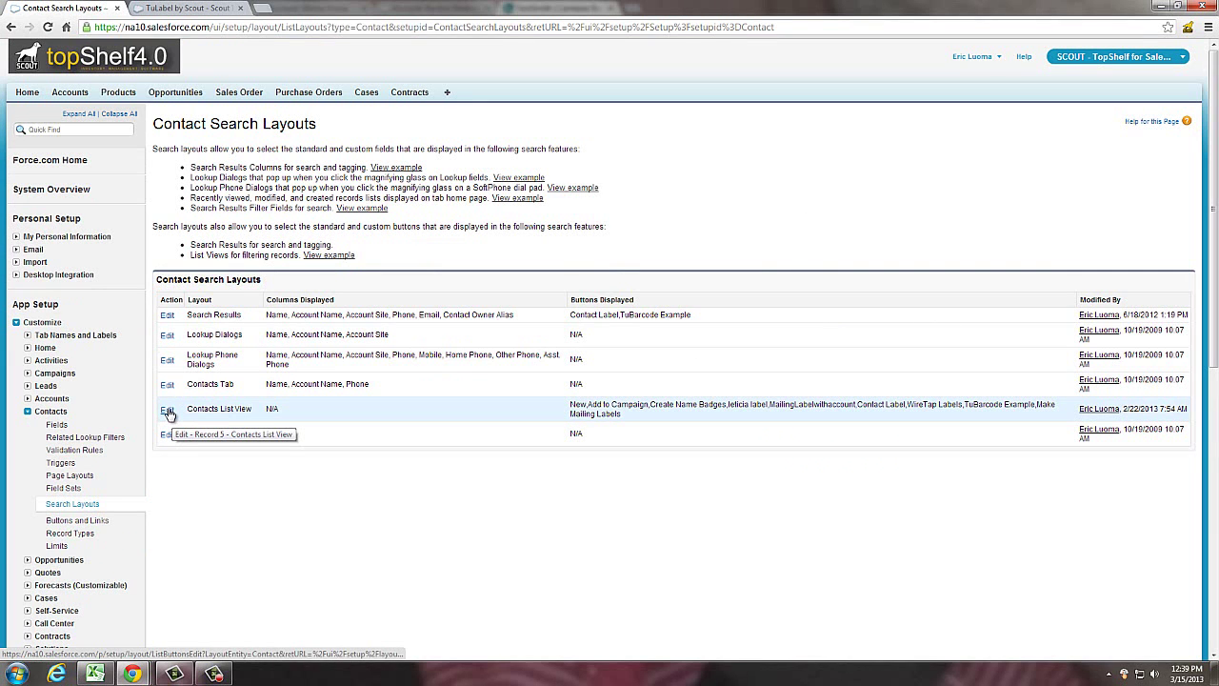
pyautogui.click(168, 411)
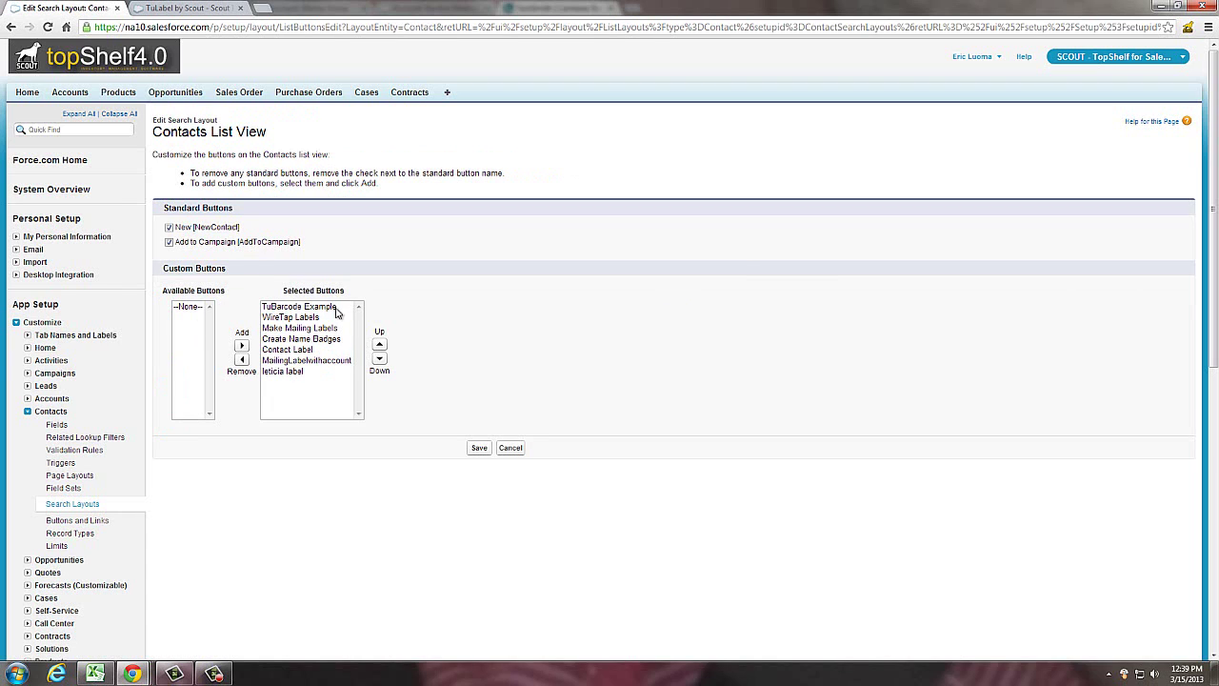
pyautogui.click(301, 330)
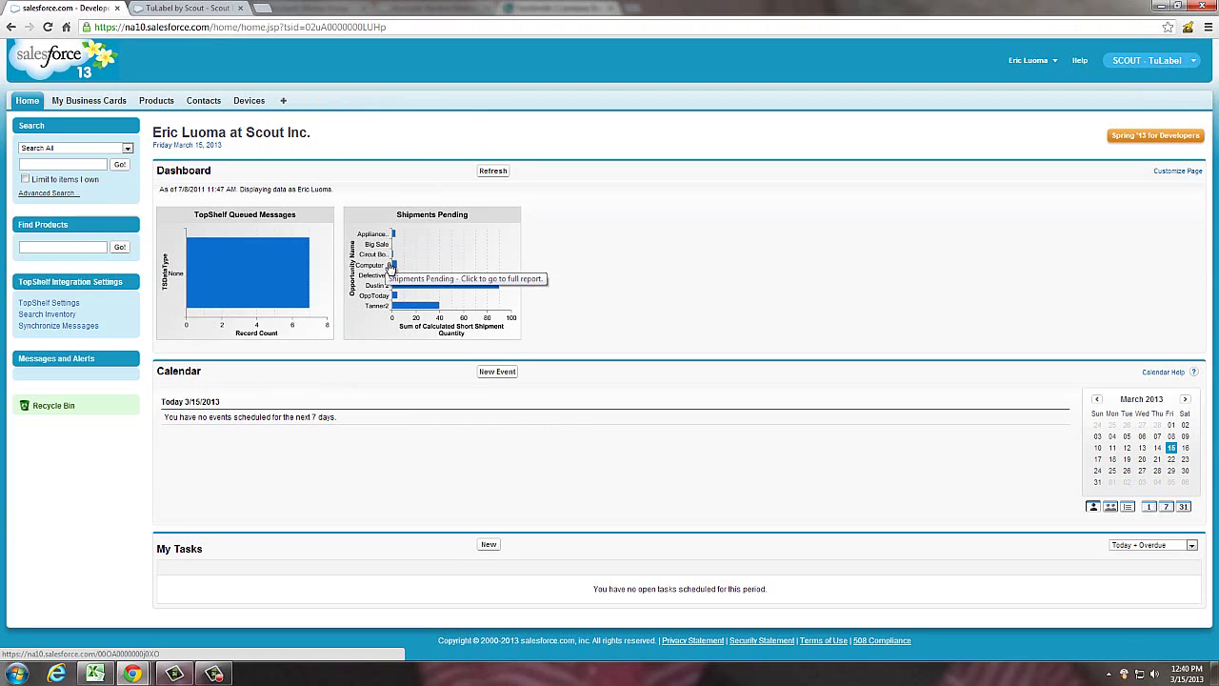
# Go to the contacts and display the All Contacts list view.
pyautogui.click(210, 105)
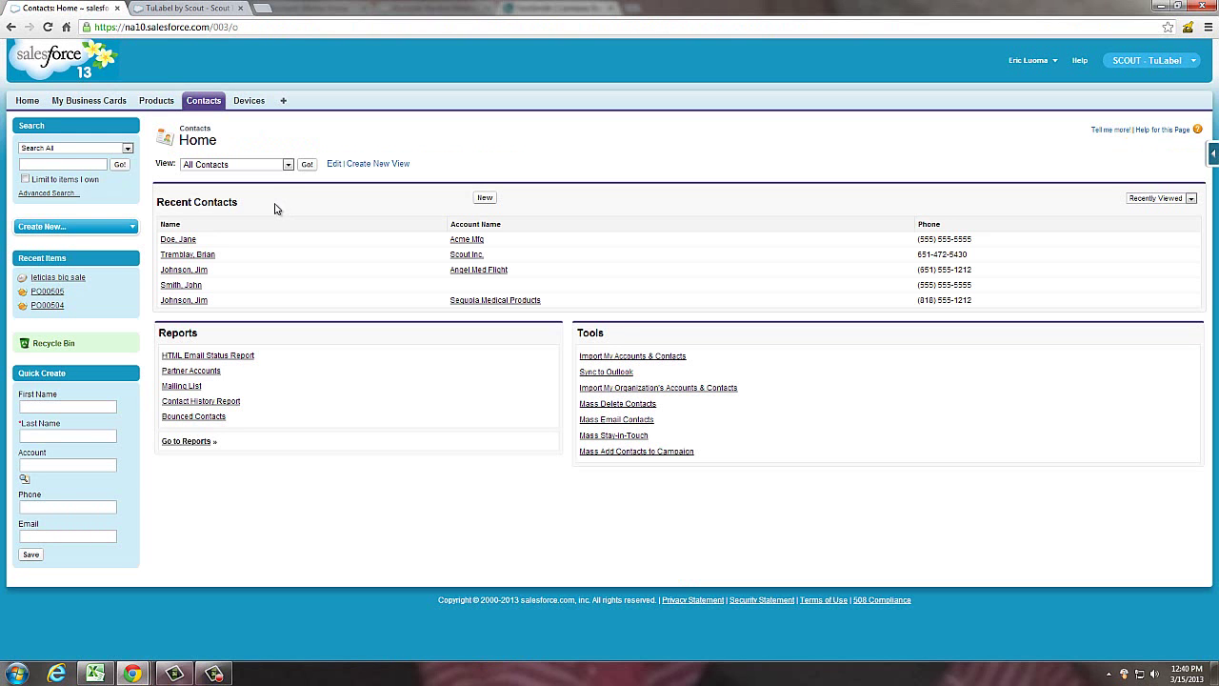
pyautogui.click(288, 165)
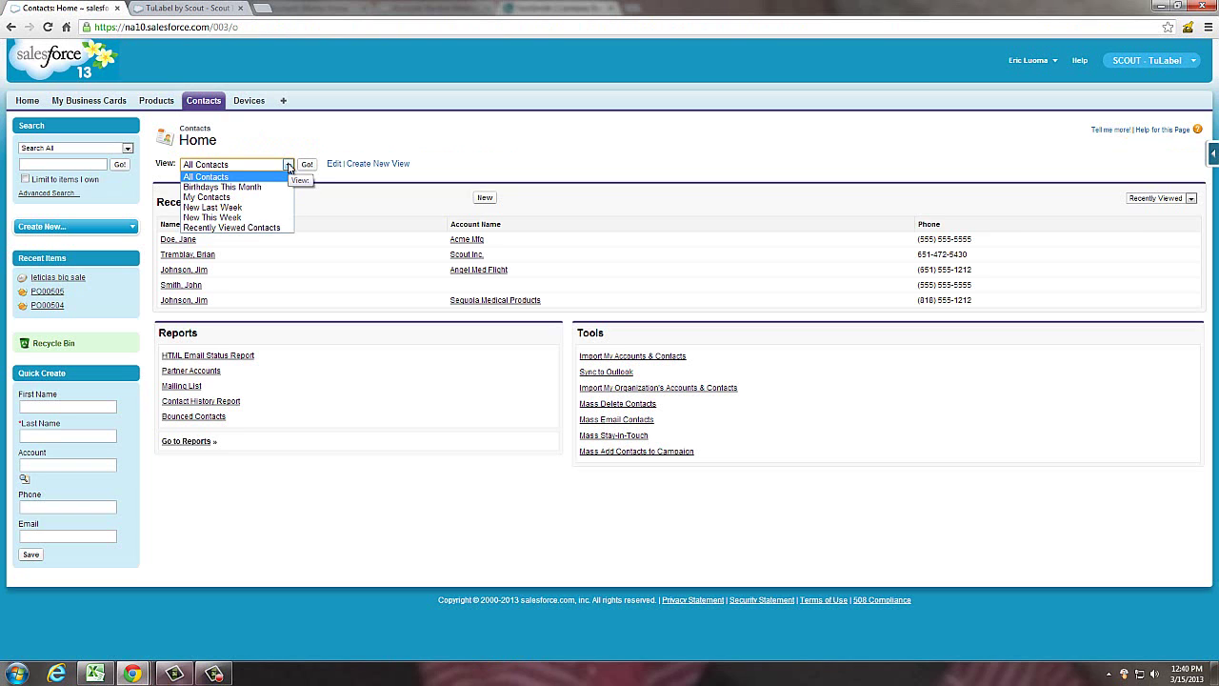
pyautogui.click(306, 164)
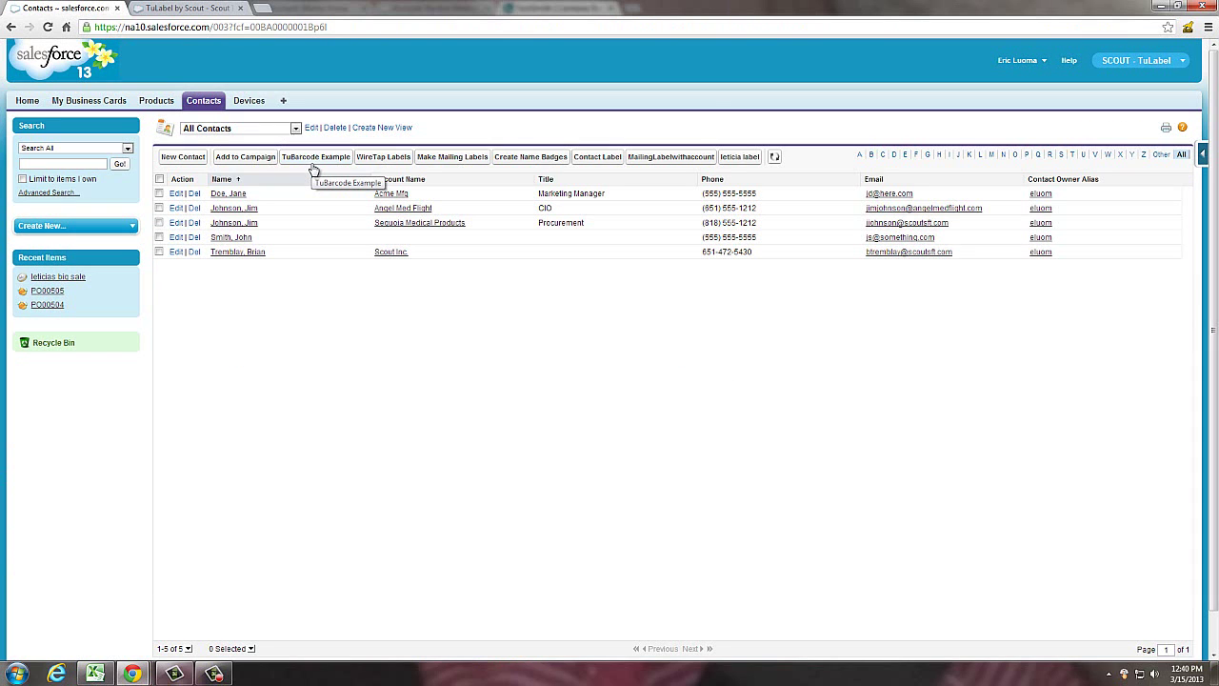
# Select all contacts in the list and generate their labels with Make Mailing Labels.
pyautogui.click(159, 207)
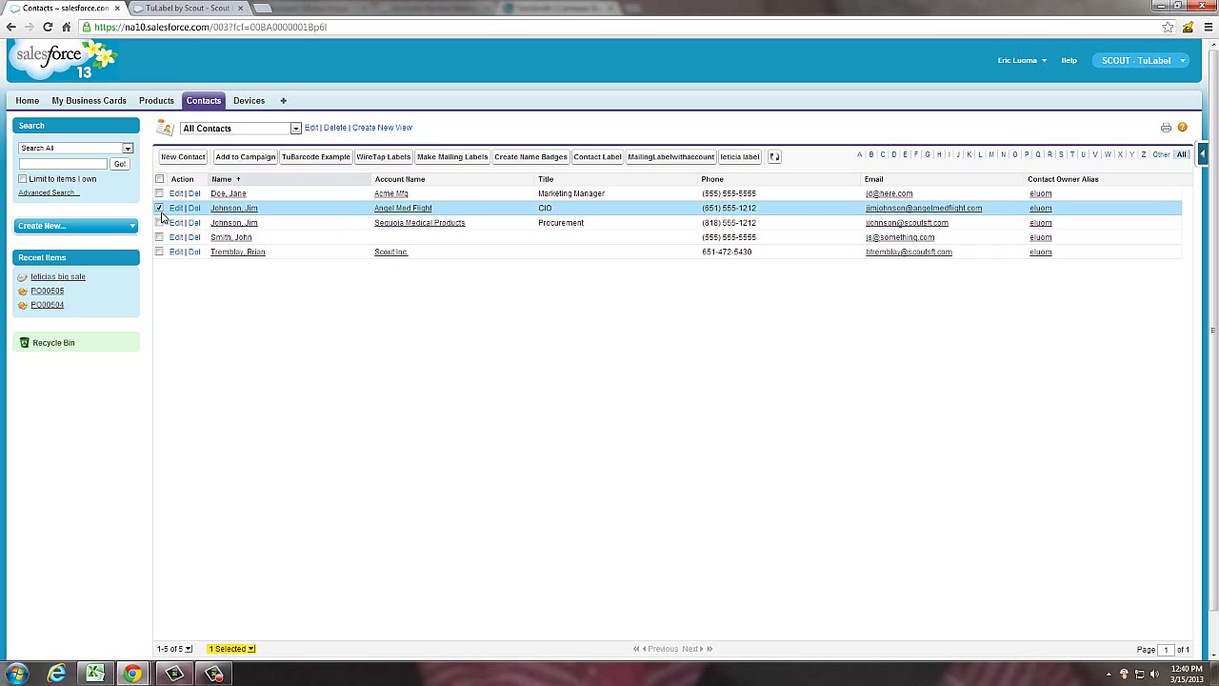
pyautogui.click(159, 223)
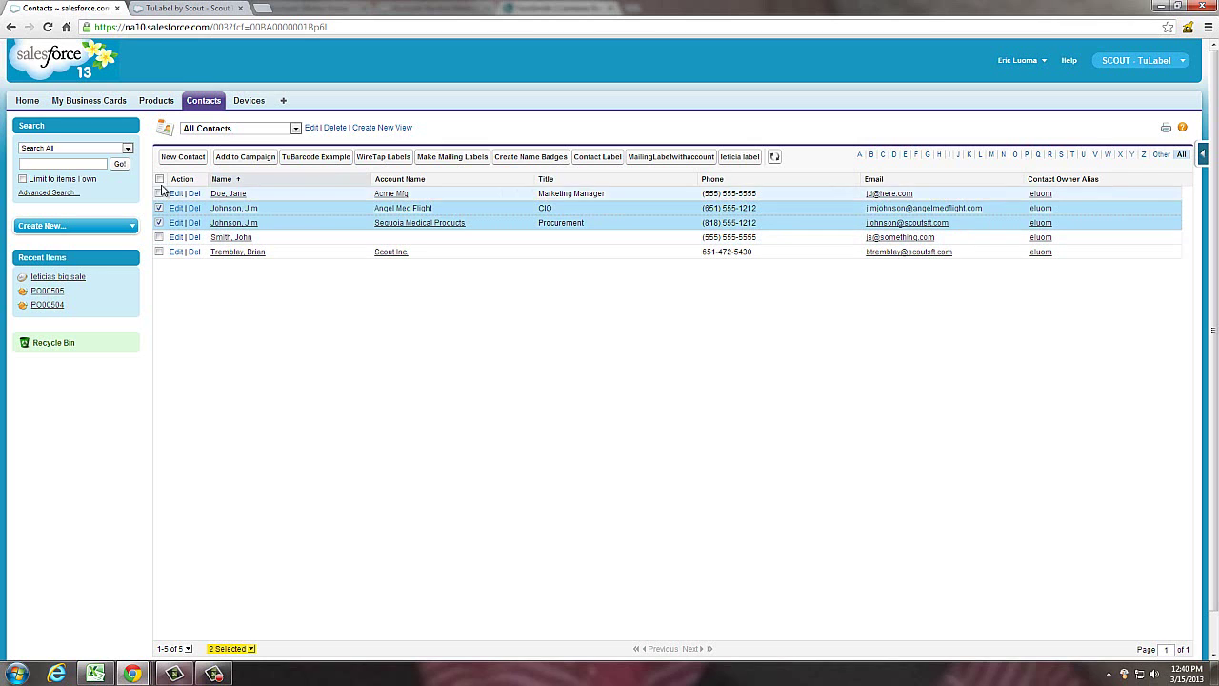
pyautogui.click(159, 179)
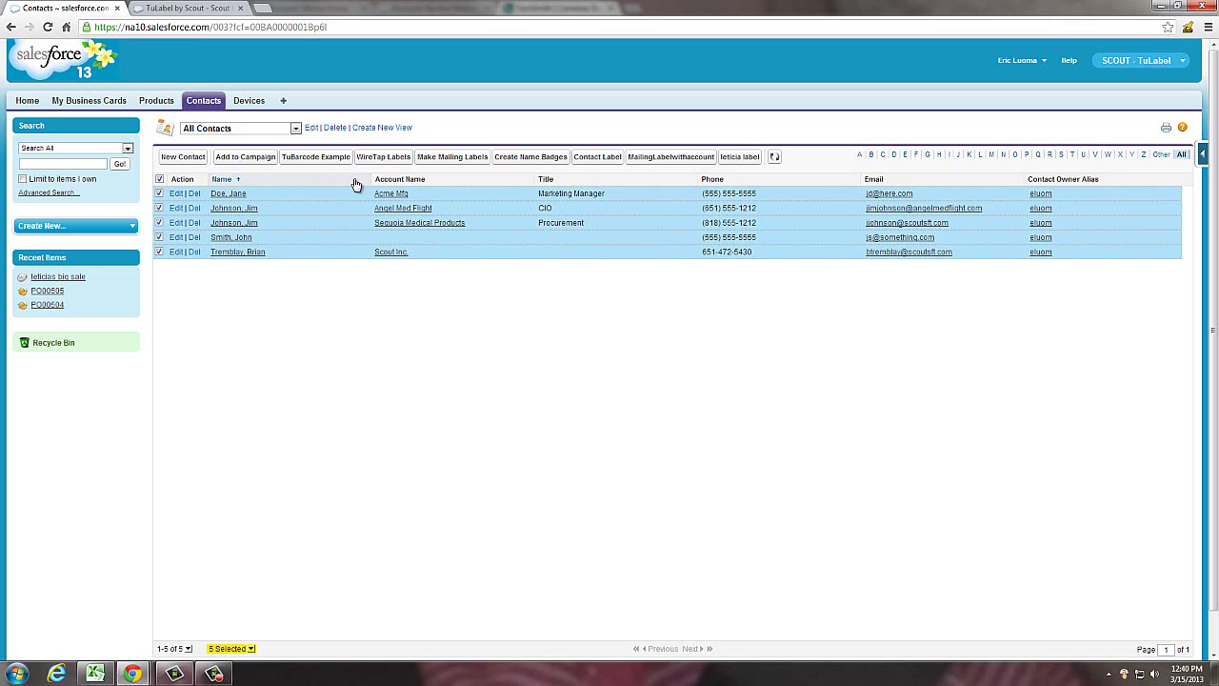
pyautogui.click(458, 163)
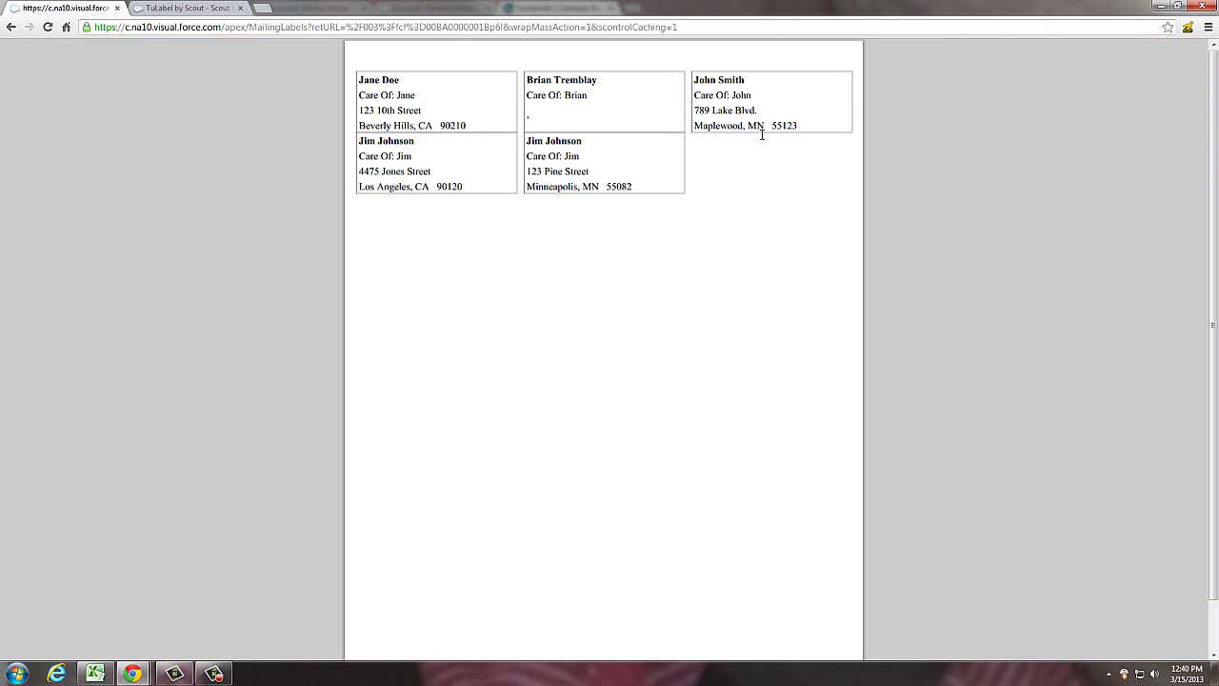
pyautogui.moveTo(1179, 640)
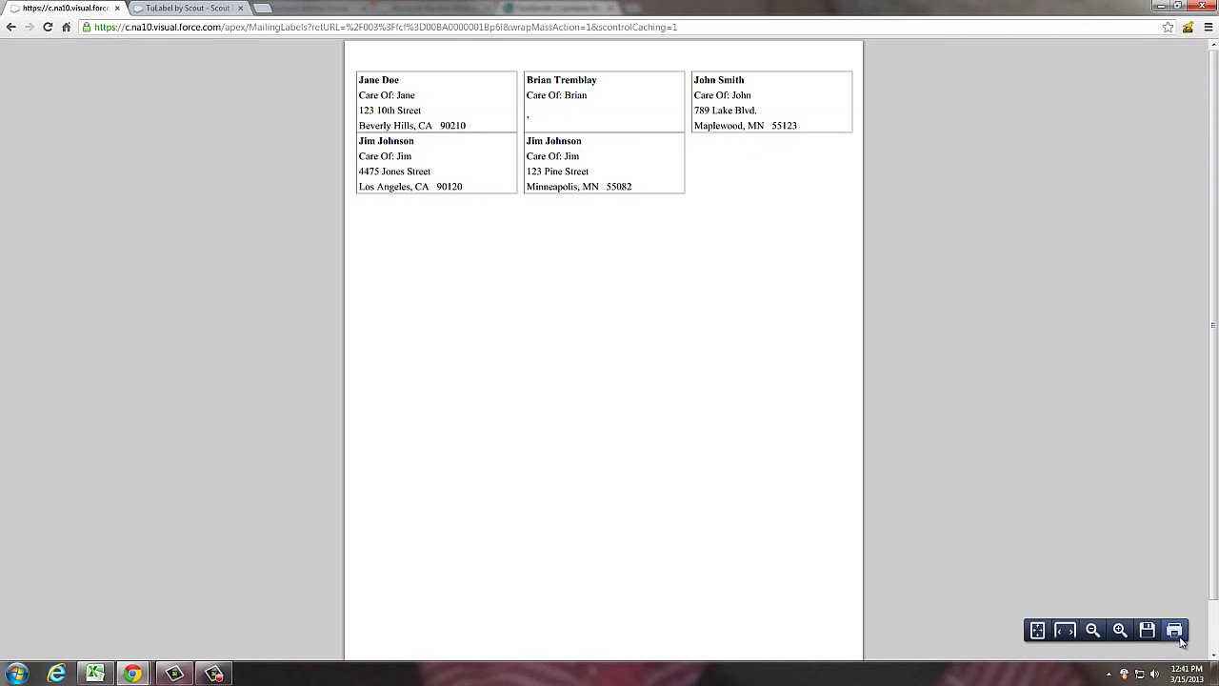